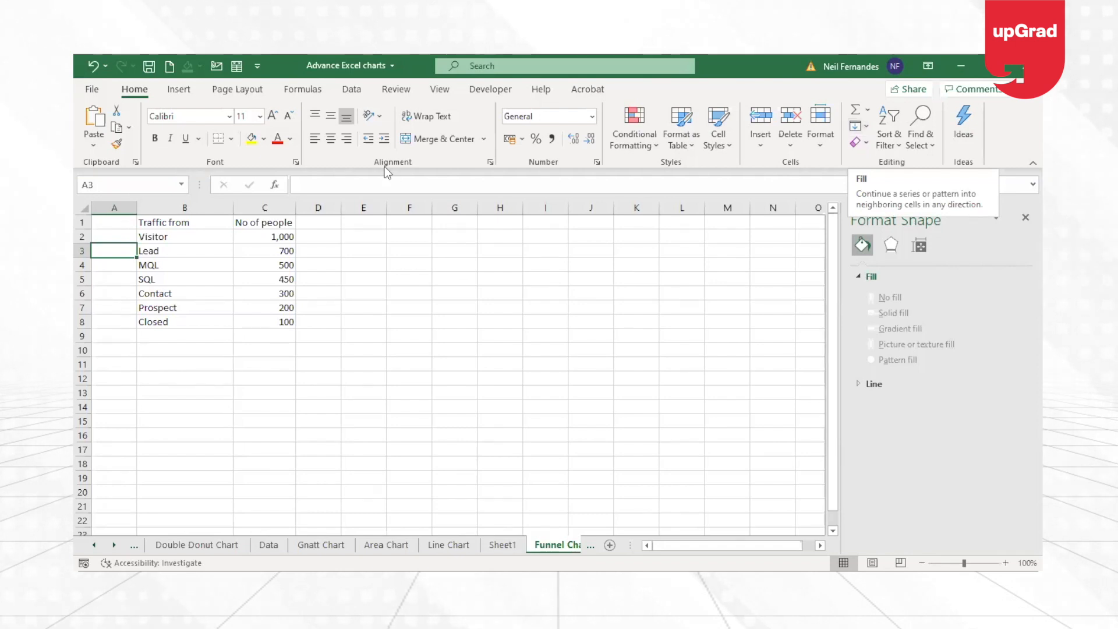
Review the traffic stages from Visitor to Closed and their number-of-people values in the table.
click(227, 235)
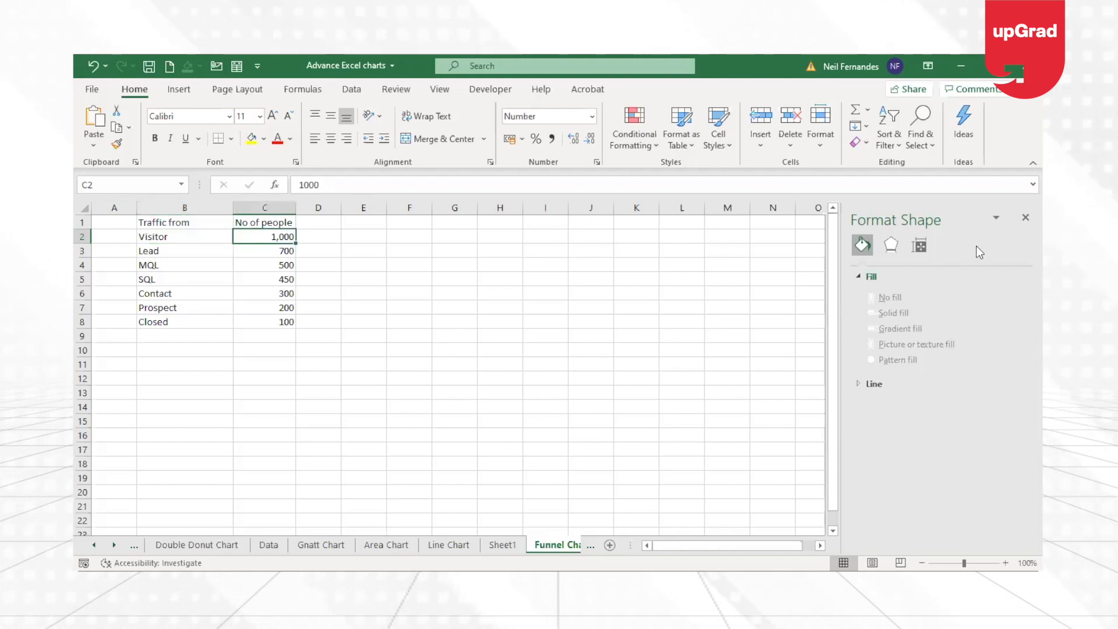
key(Right)
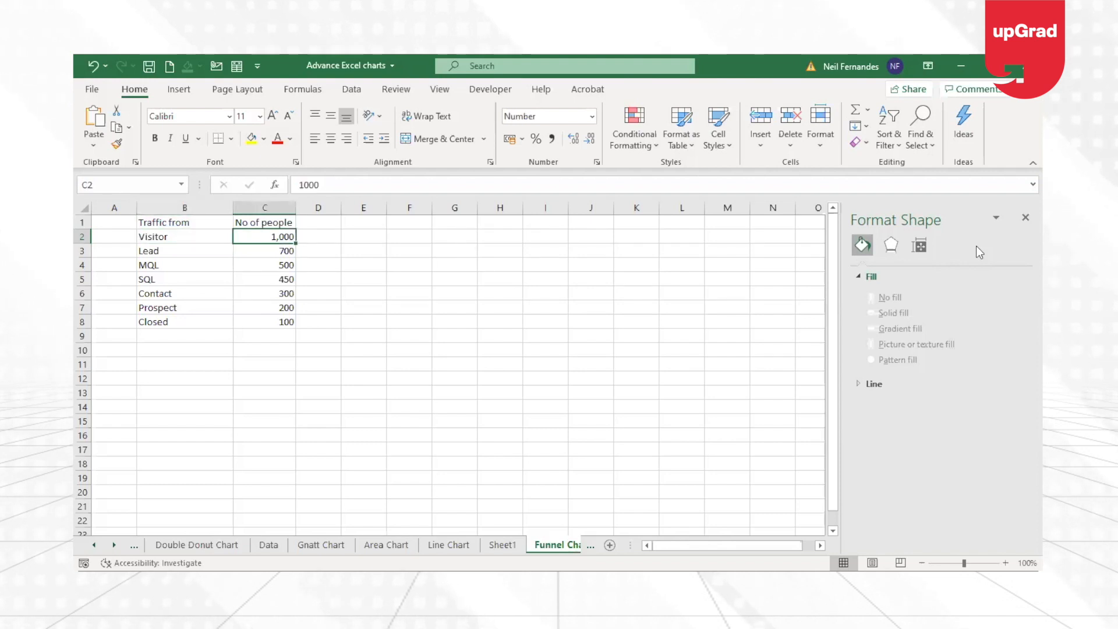
key(Down)
key(Down)
key(Down)
key(Down)
key(Down)
key(Up)
key(Up)
key(Up)
key(Up)
key(Up)
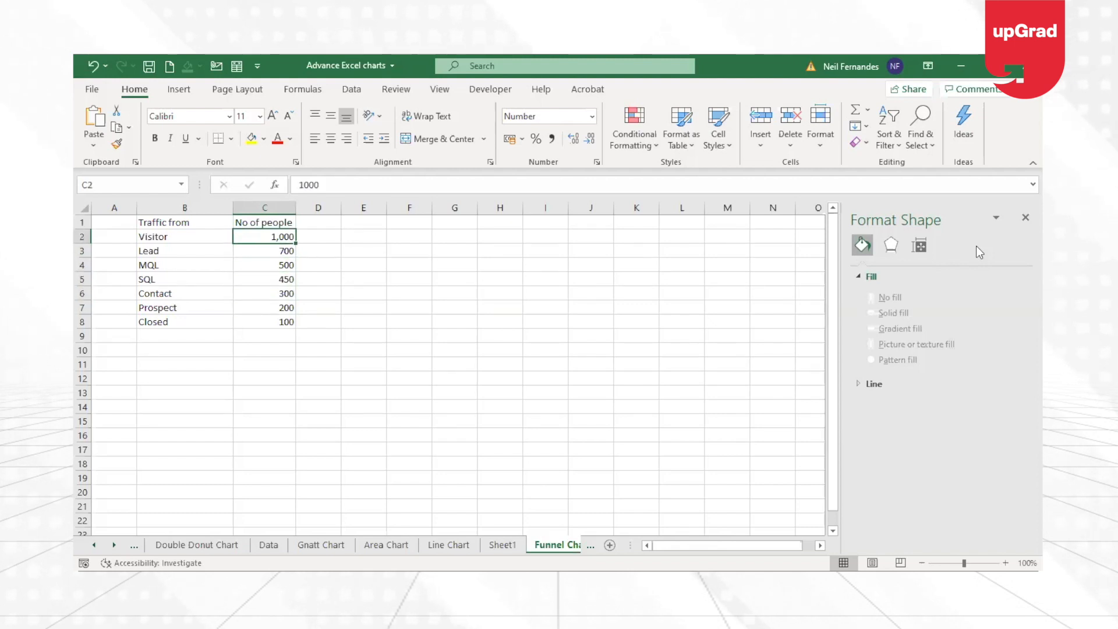
key(Down)
key(Down)
key(Down)
key(Down)
key(Down)
key(Down)
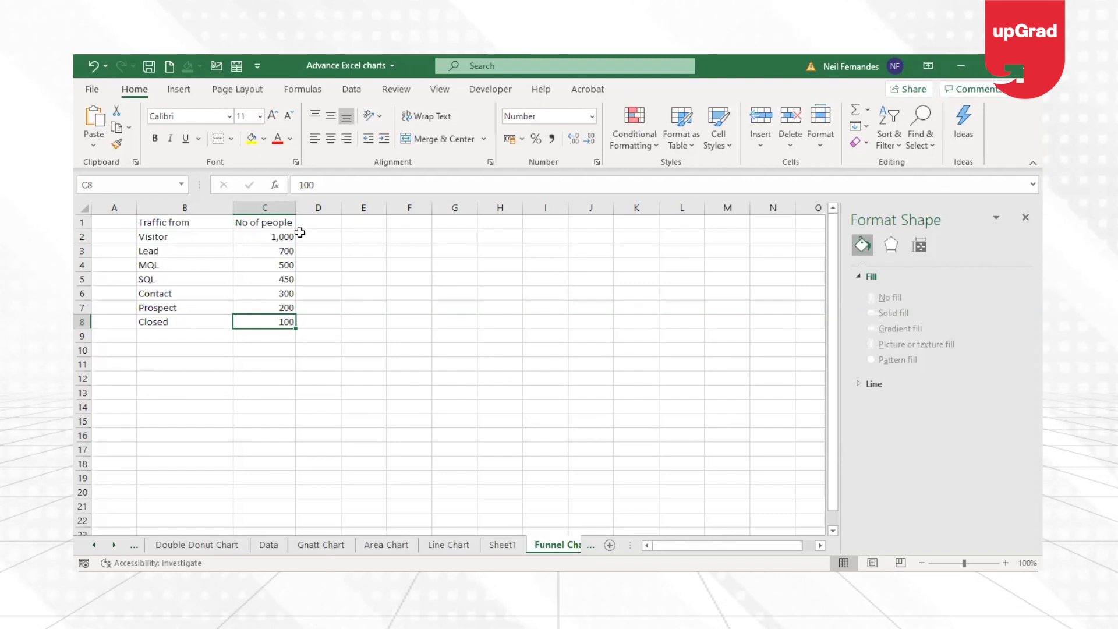
click(254, 238)
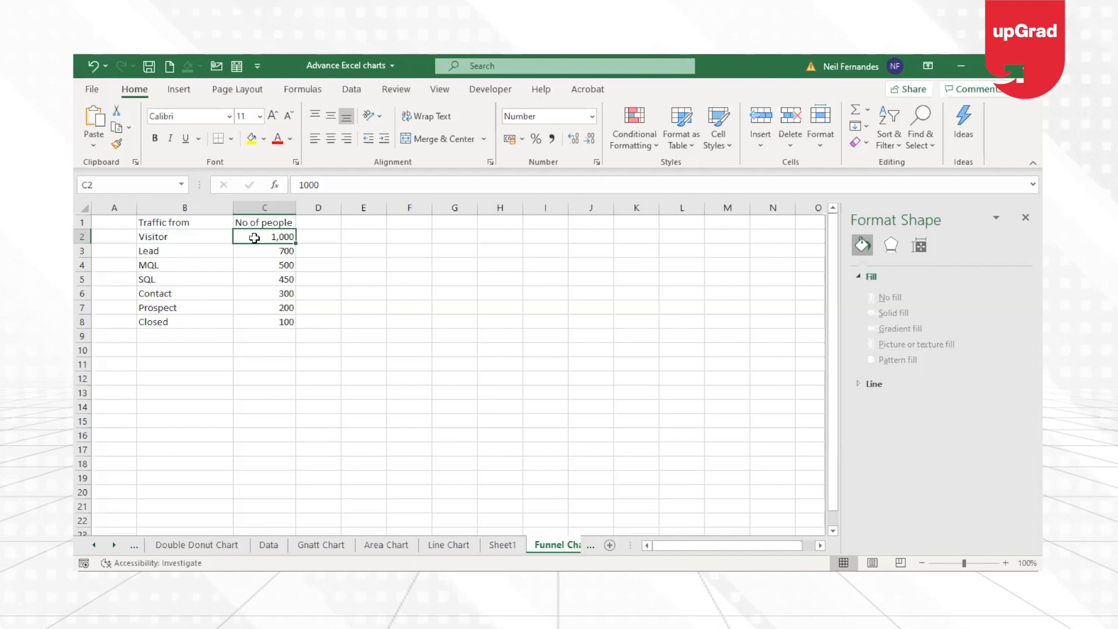
key(Up)
key(Down)
key(Down)
key(Down)
key(Down)
key(Down)
key(Down)
key(Down)
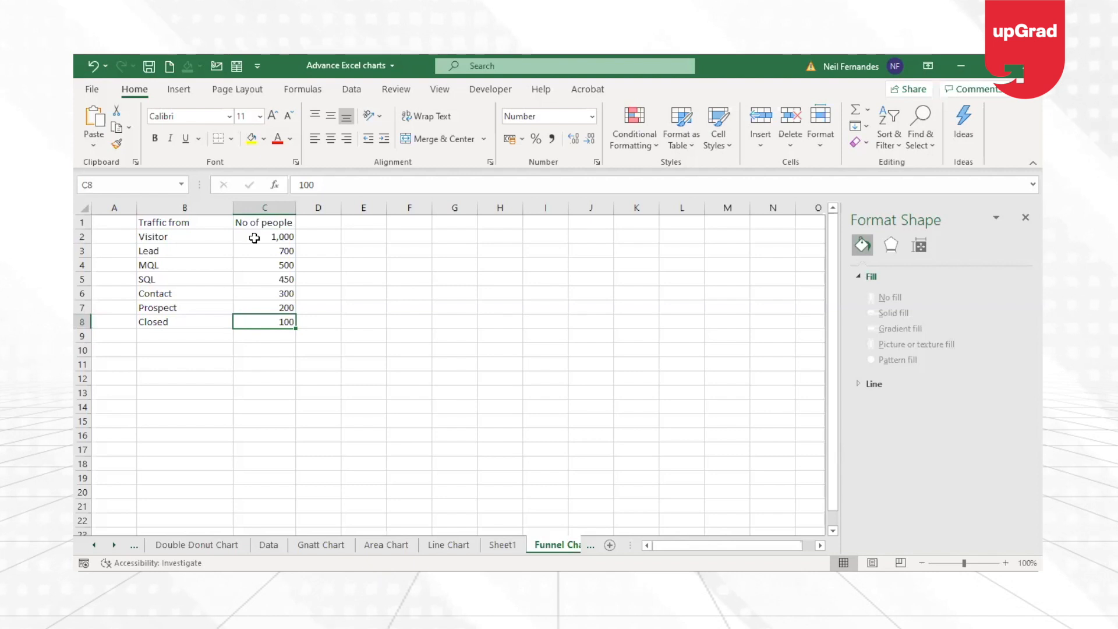
key(Up)
key(Up)
key(Up)
key(Up)
key(Up)
key(Up)
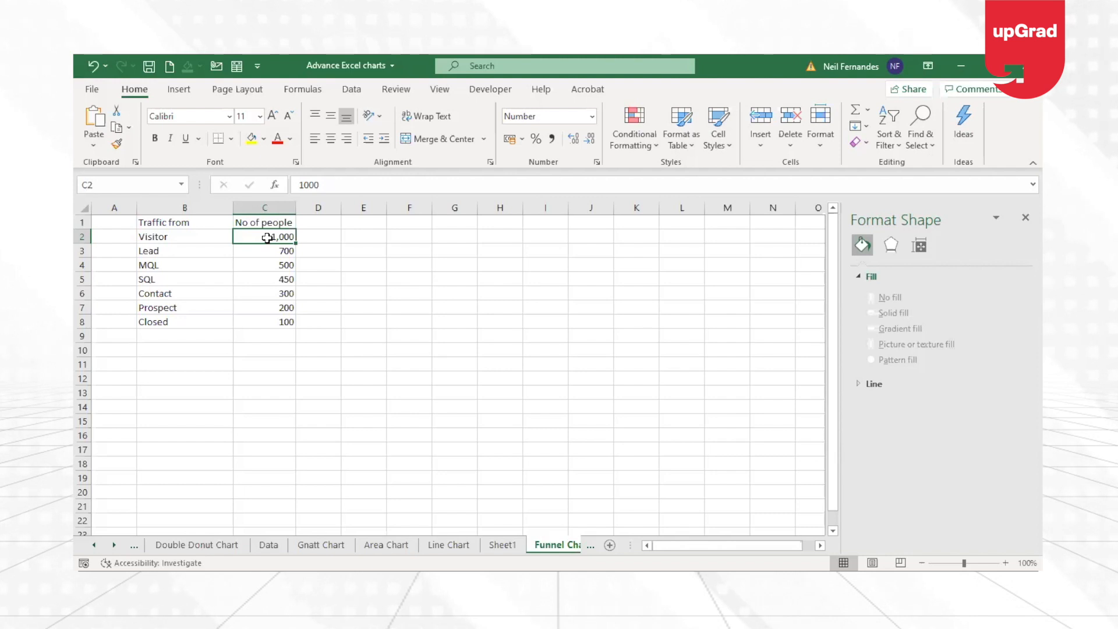
Insert the recommended Funnel chart for the traffic table and move it clear of the data, starting around column G.
click(181, 266)
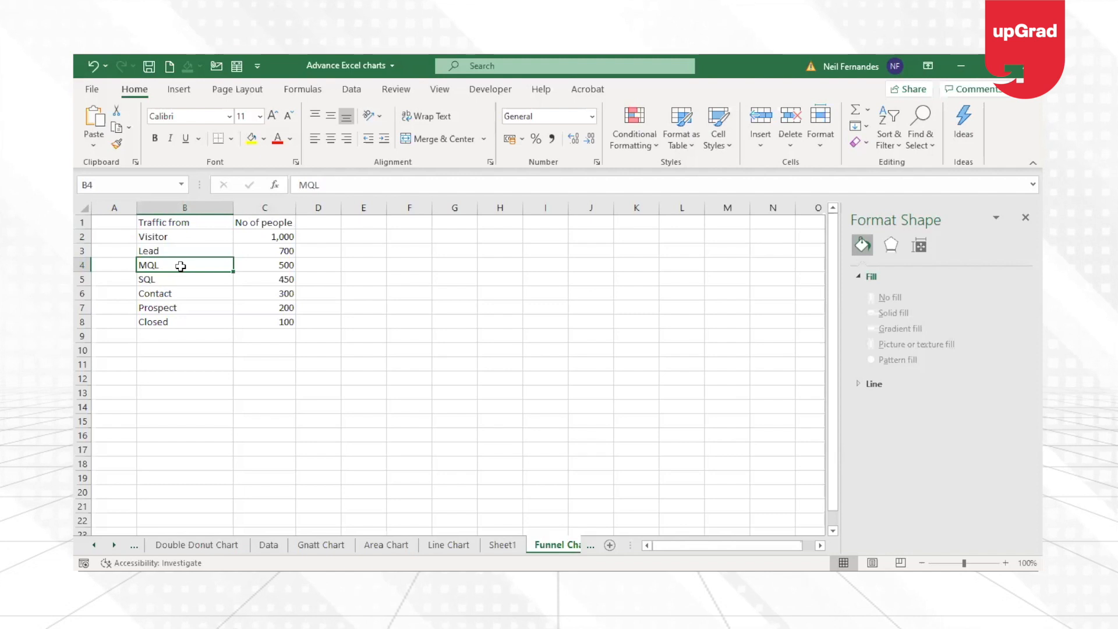
click(183, 90)
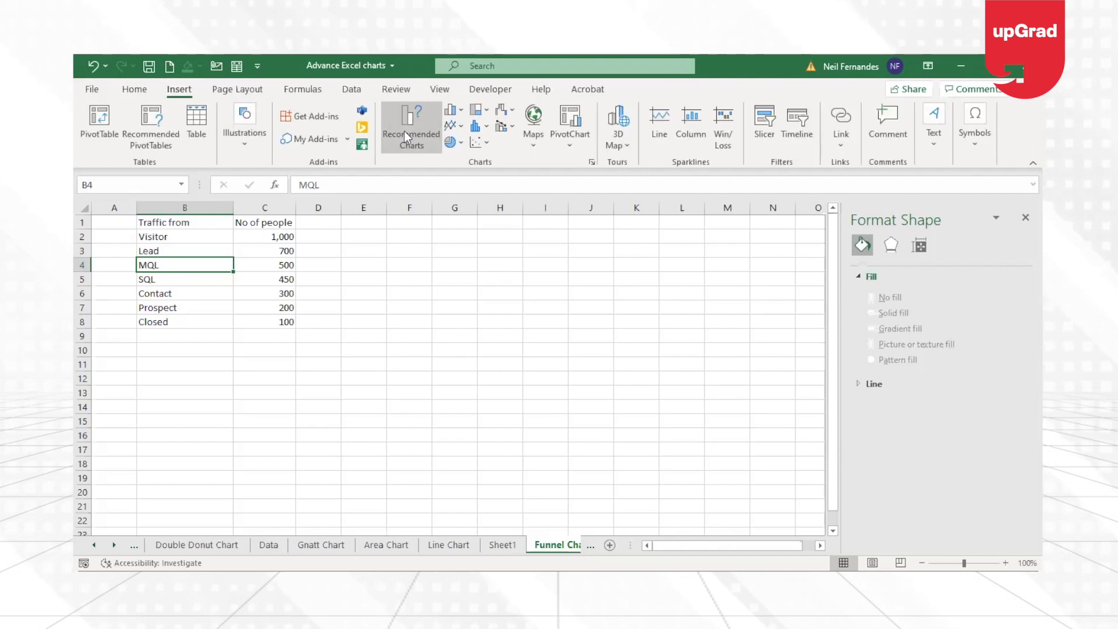
click(405, 131)
click(424, 409)
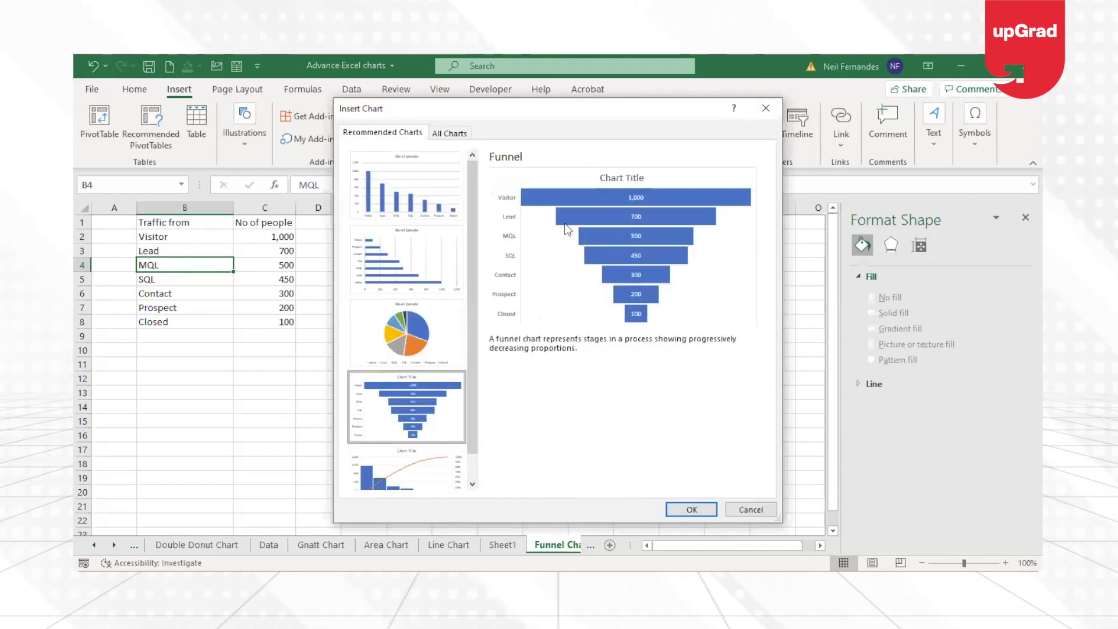
click(694, 508)
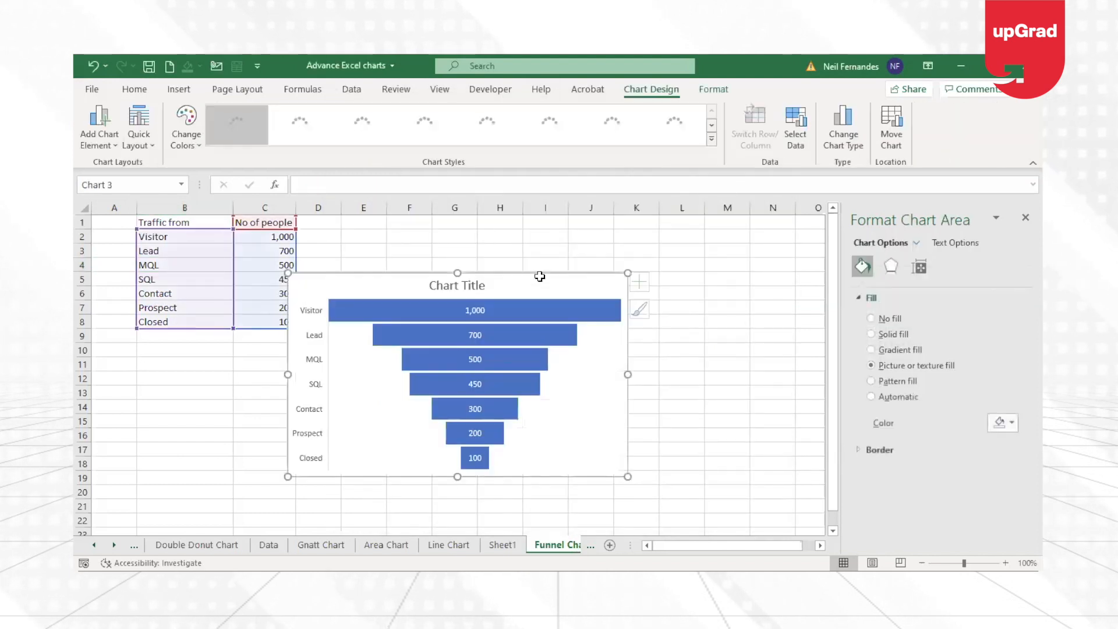
drag(544, 276, 685, 267)
Add the category name alongside the value in the funnel chart's data labels.
click(618, 300)
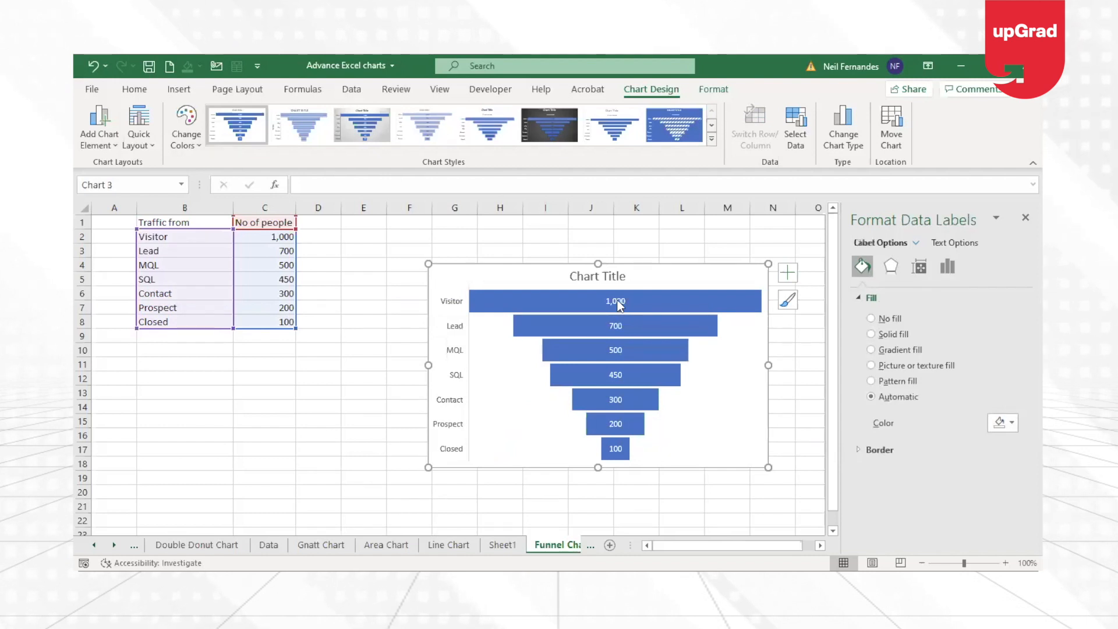
click(787, 276)
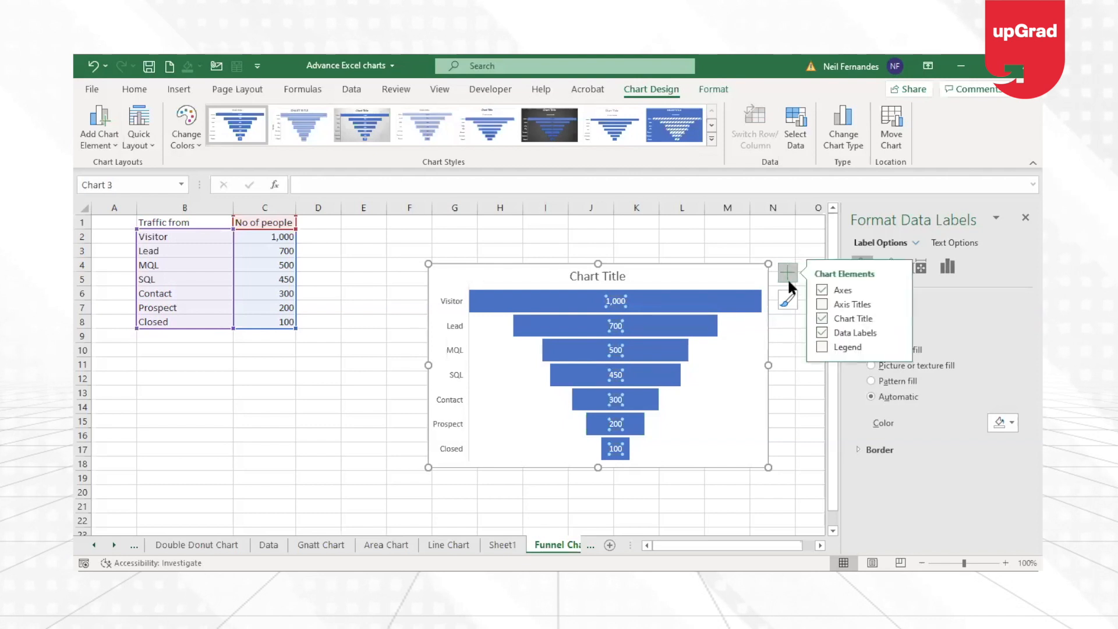
click(897, 332)
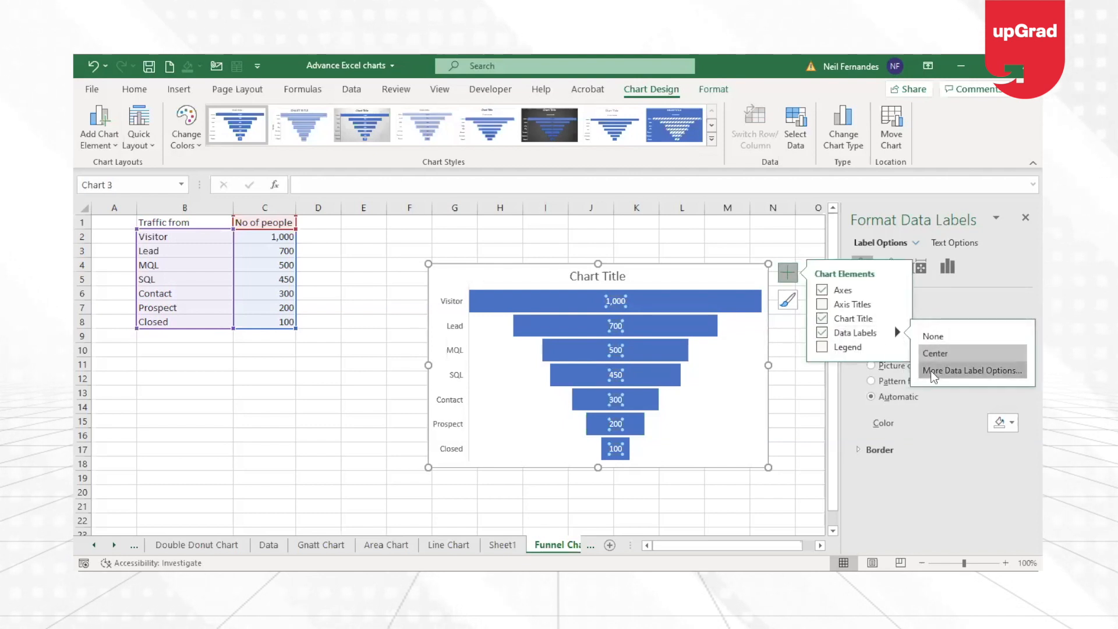
click(931, 370)
click(878, 350)
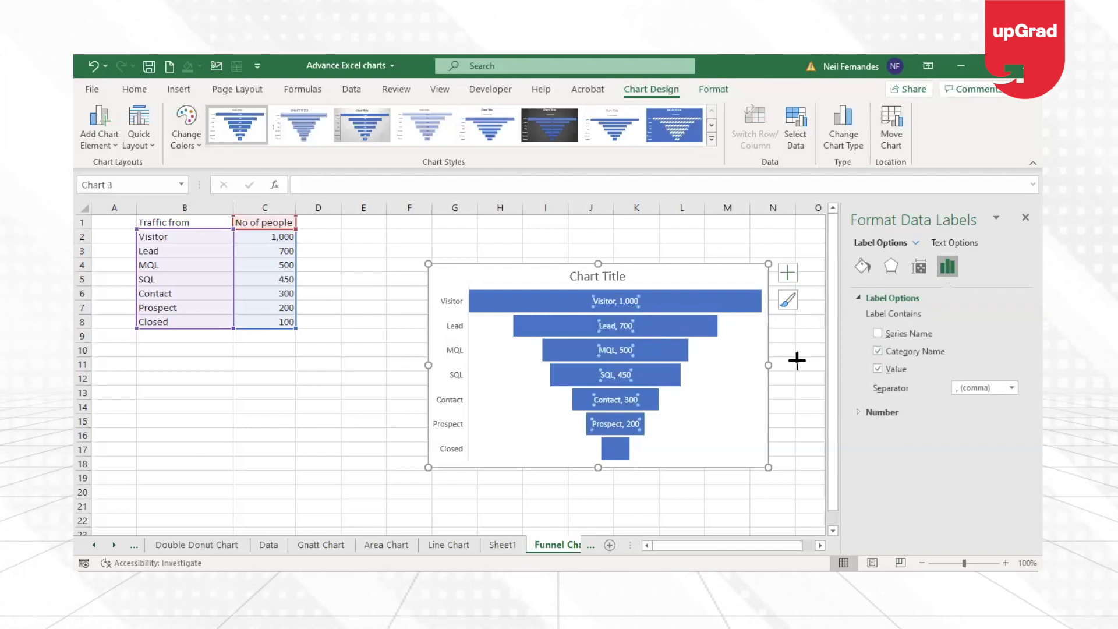
Enlarge the funnel chart in width and height and delete its vertical axis.
drag(769, 365, 819, 365)
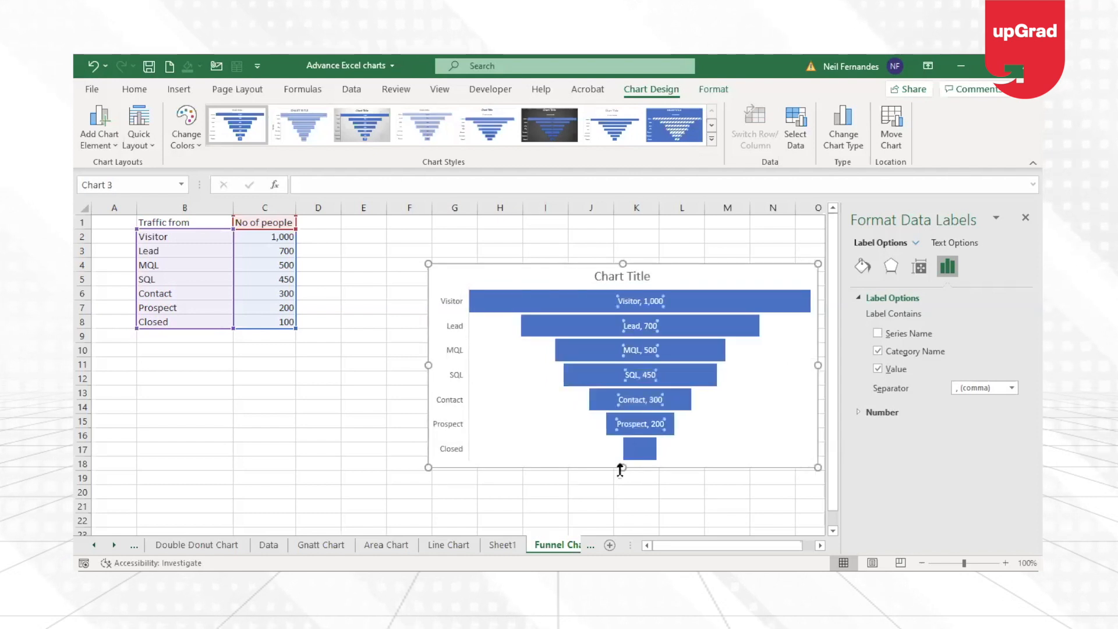
drag(621, 467, 623, 500)
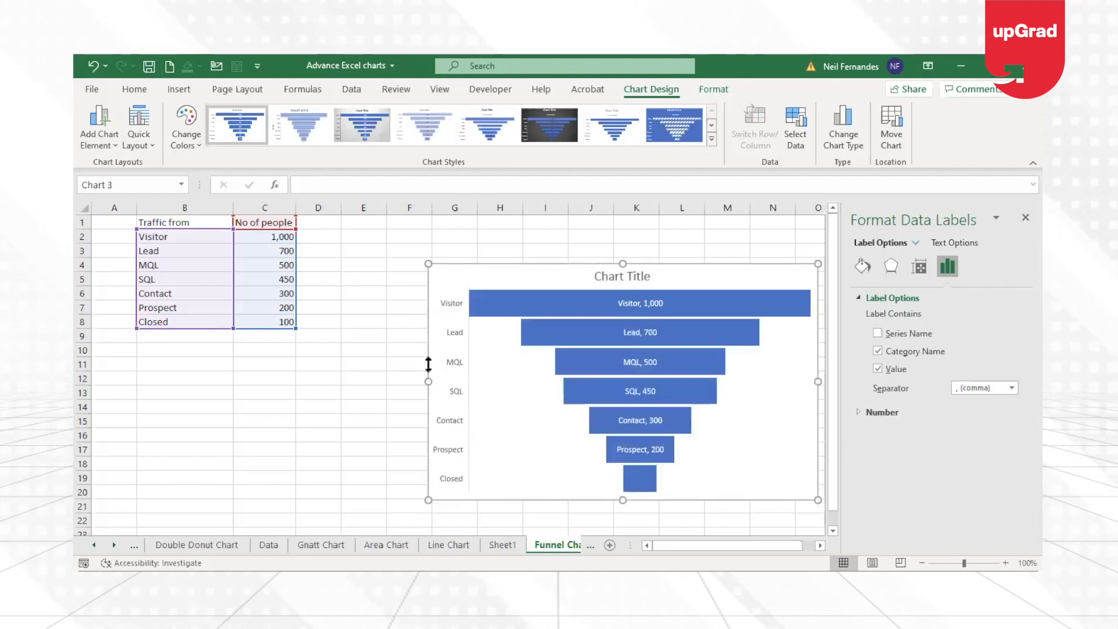
click(462, 394)
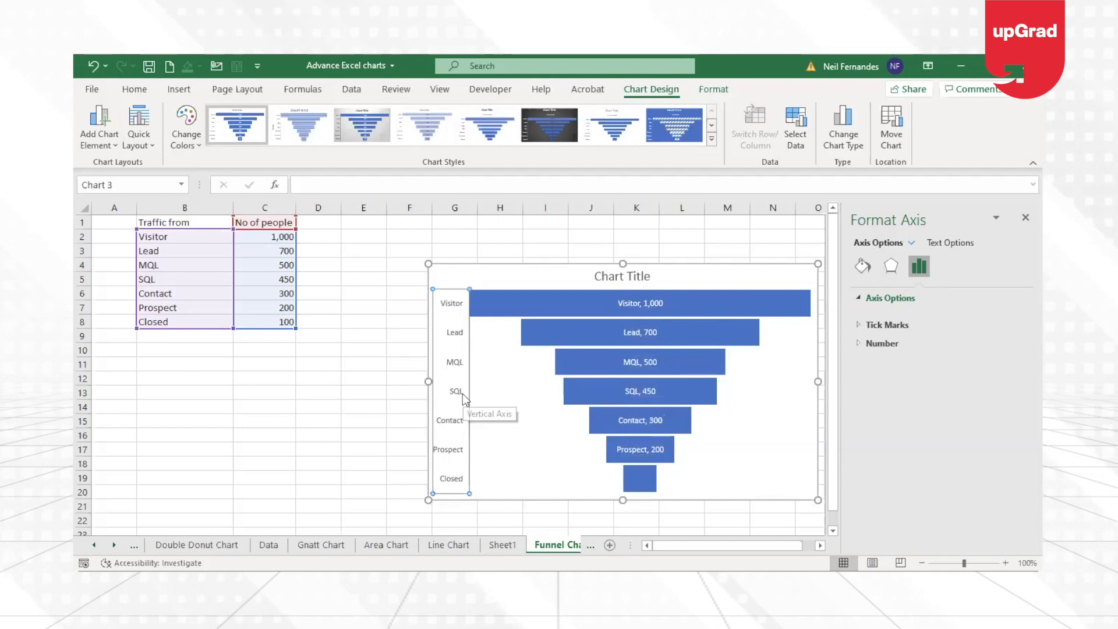
key(Delete)
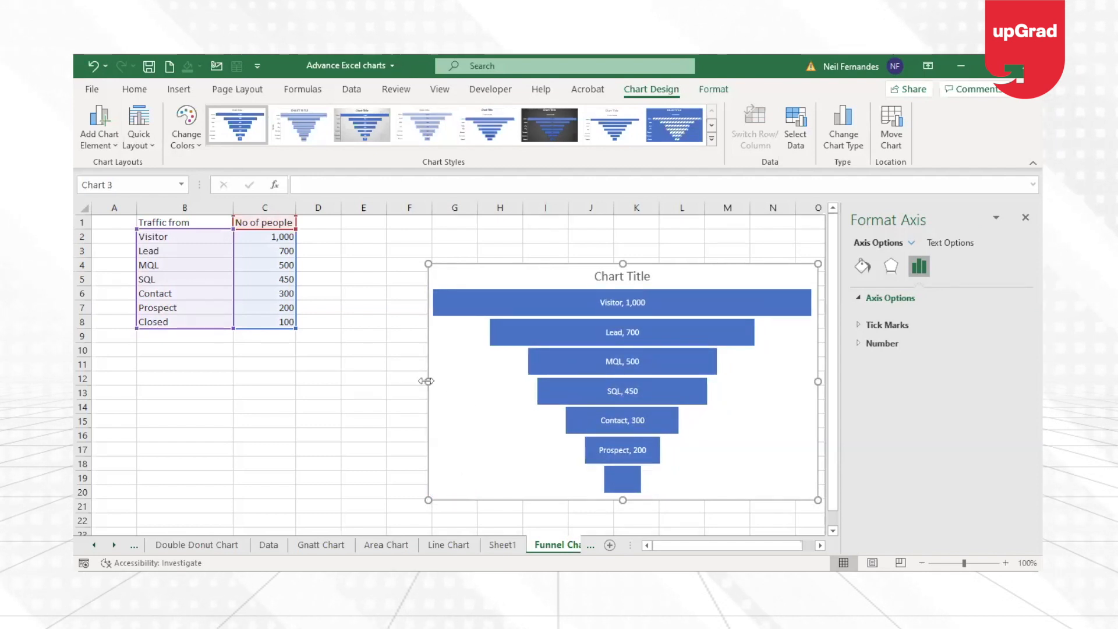
drag(425, 381, 325, 358)
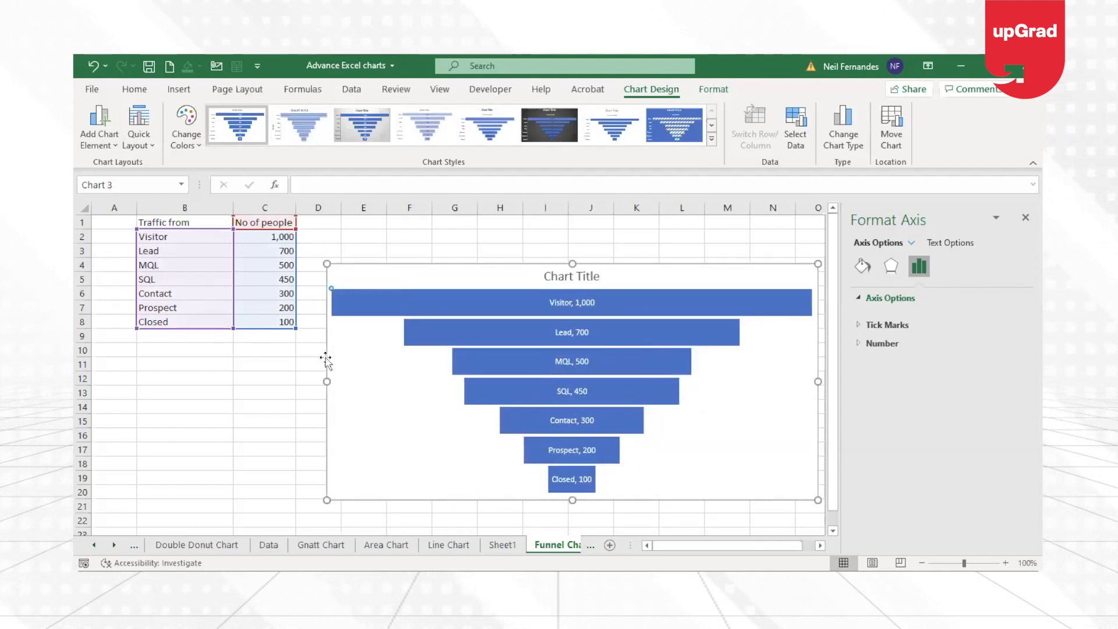
drag(331, 380, 336, 382)
Move the funnel chart up and toward the data table, and narrow it slightly.
mouse_move(589, 486)
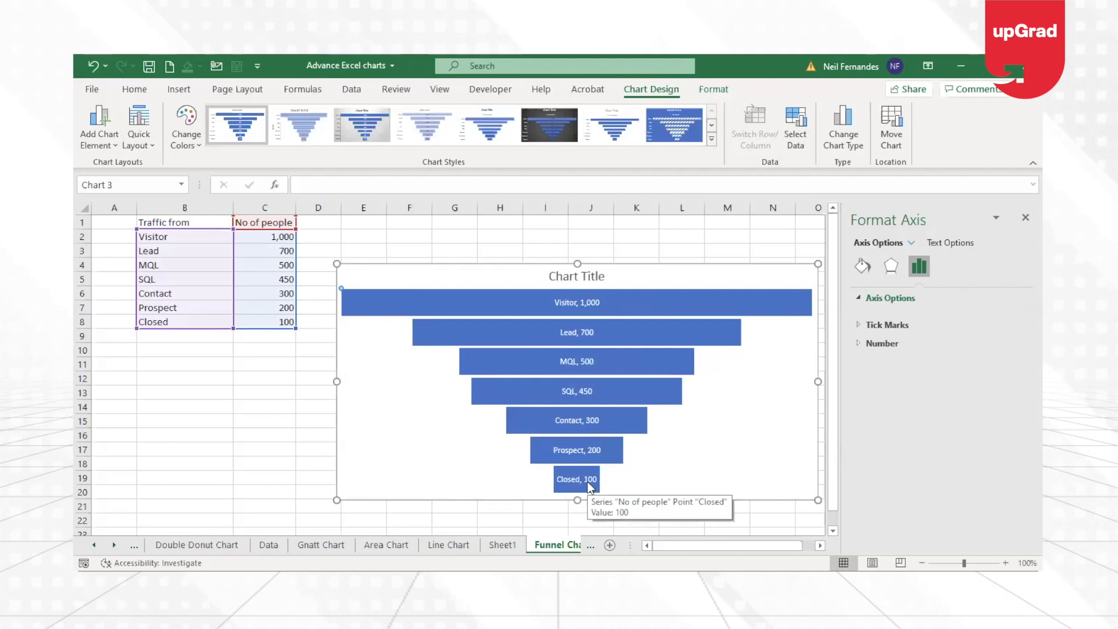
mouse_move(597, 303)
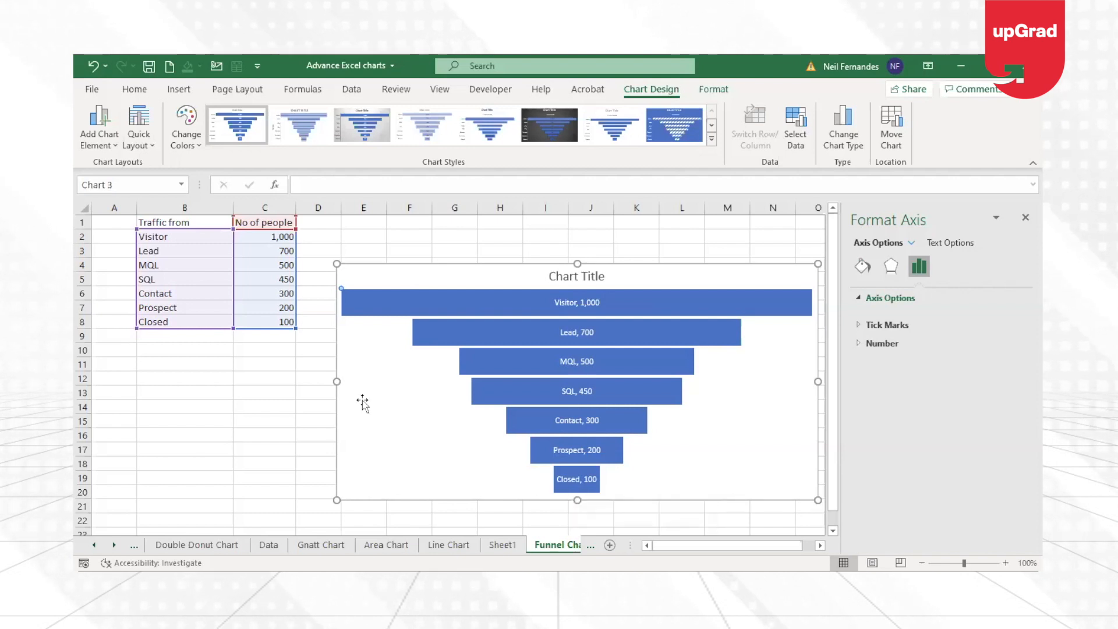
drag(524, 272, 472, 250)
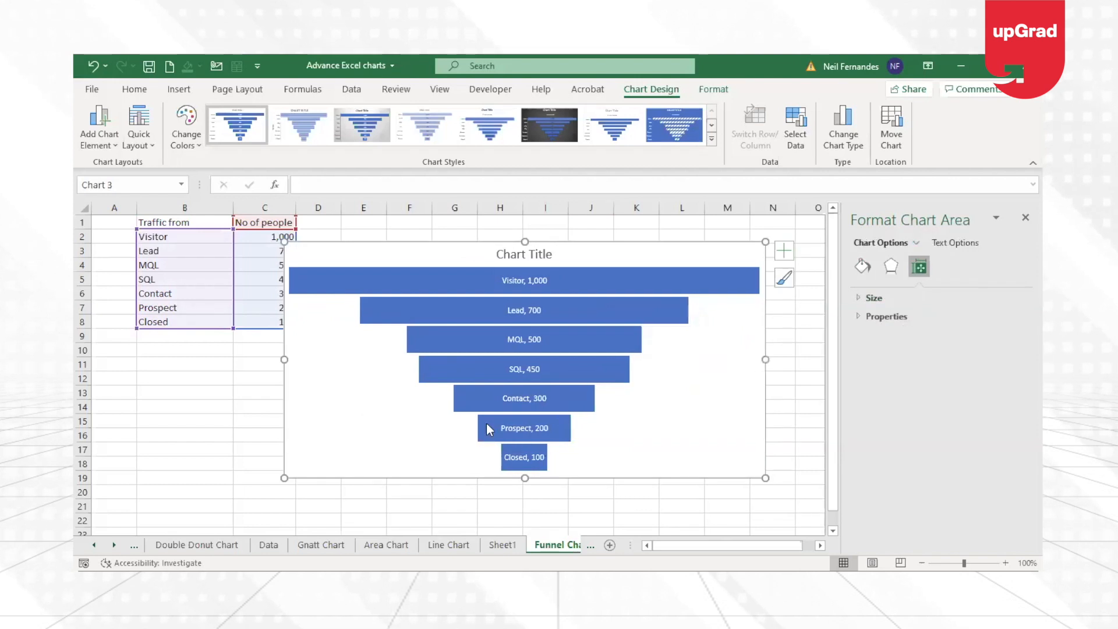
drag(763, 359, 755, 359)
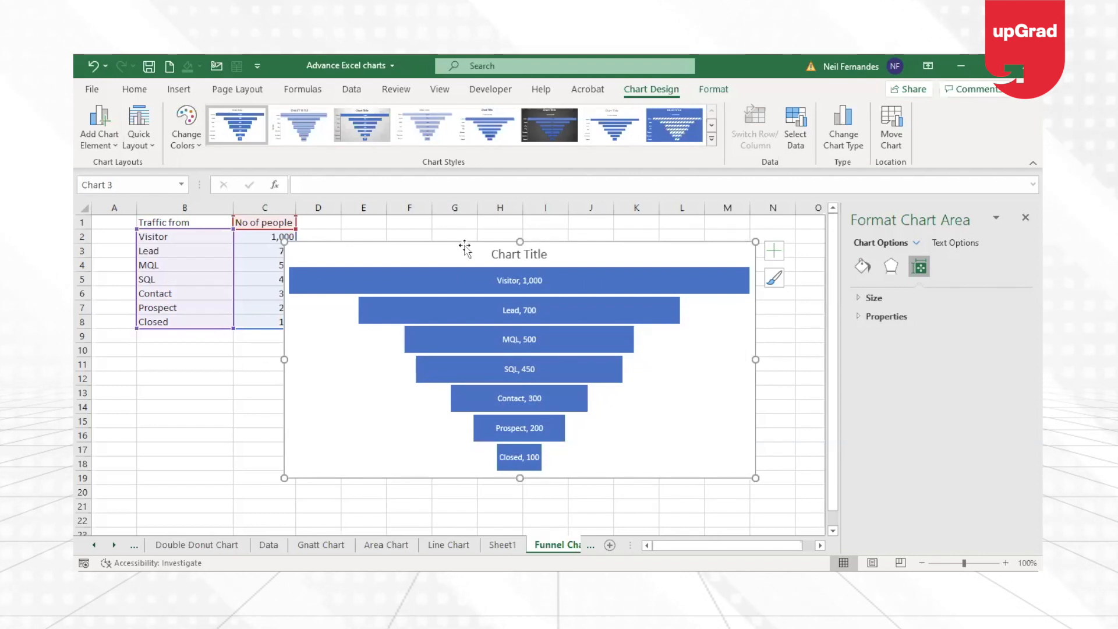
Draw a rounded-corner rectangle about 4.9 cm wide and 0.8 cm high below the table, around rows 10 to 11.
click(360, 272)
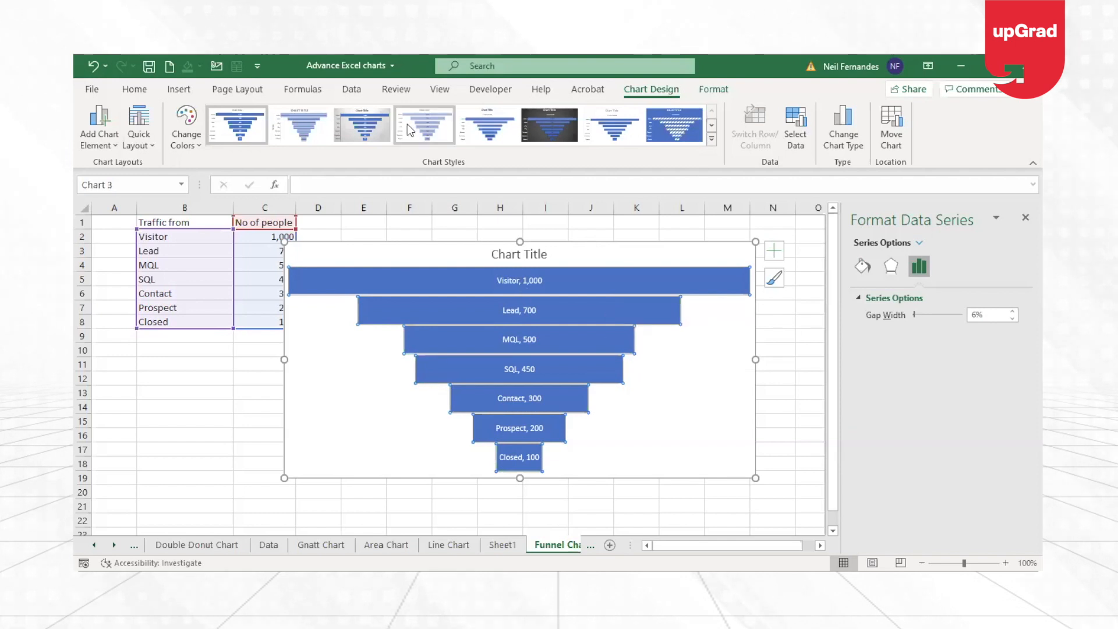
click(180, 89)
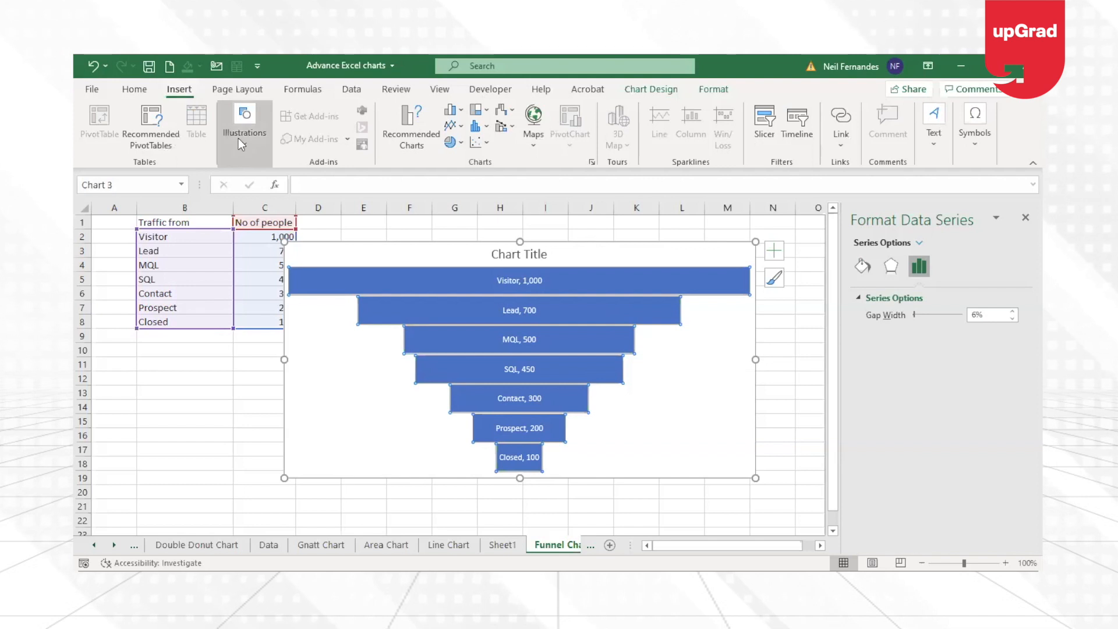
click(238, 138)
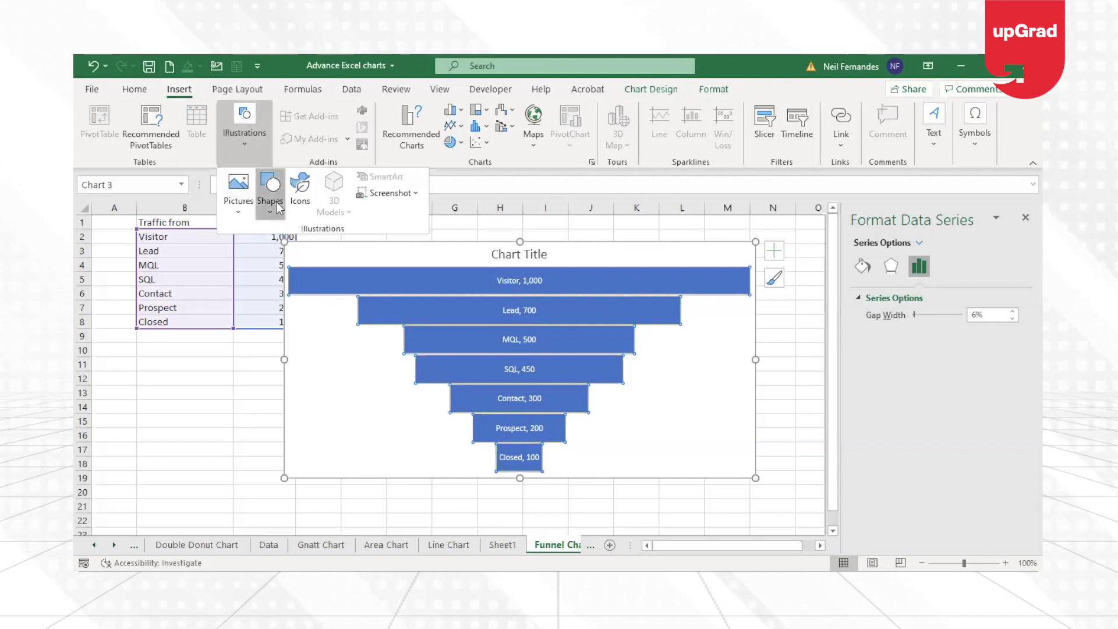
click(277, 205)
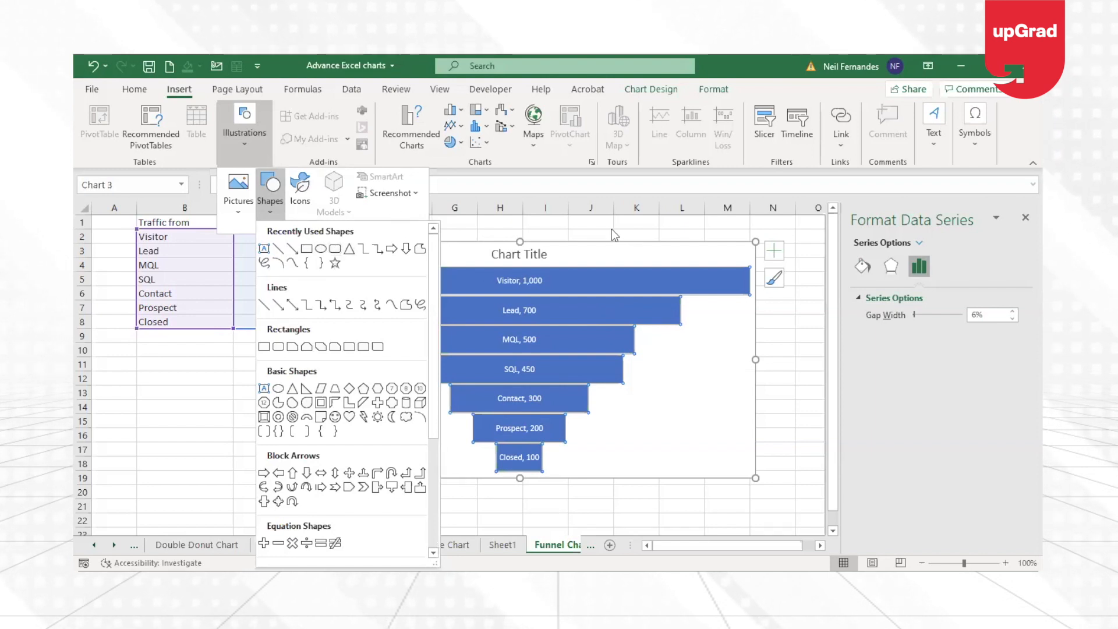
click(219, 389)
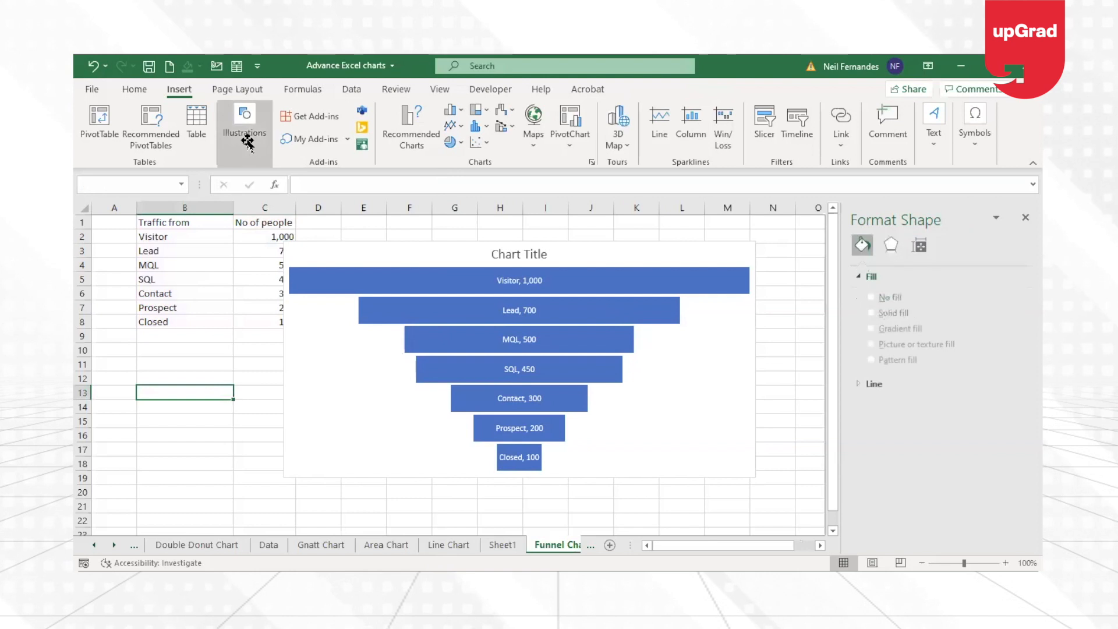
click(247, 143)
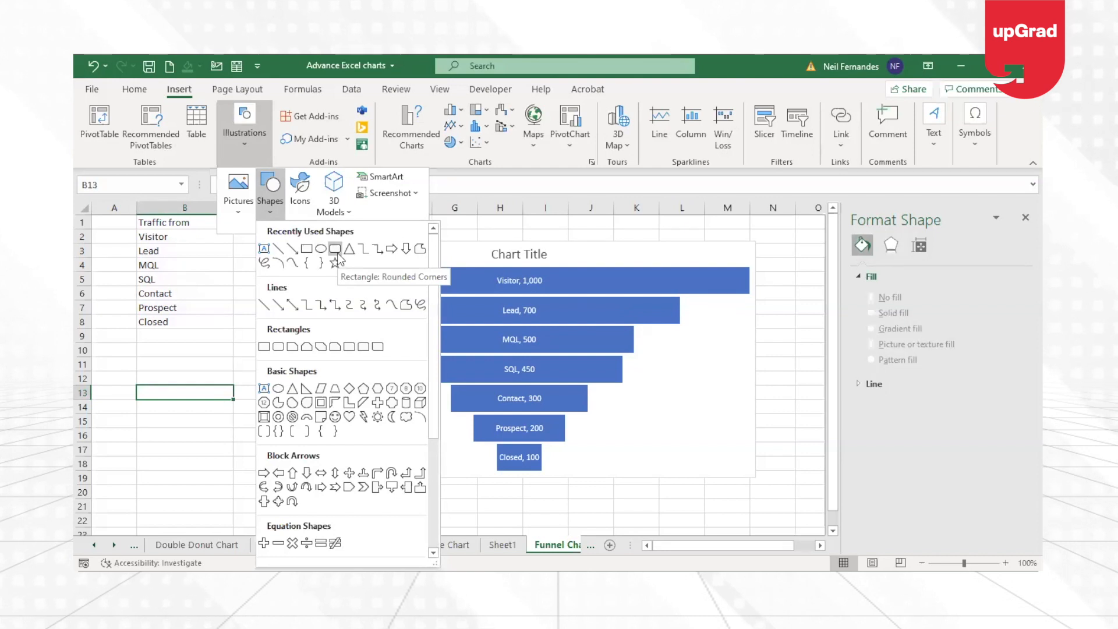
mouse_move(116, 352)
mouse_down()
mouse_move(227, 389)
mouse_move(174, 375)
mouse_move(249, 361)
mouse_up()
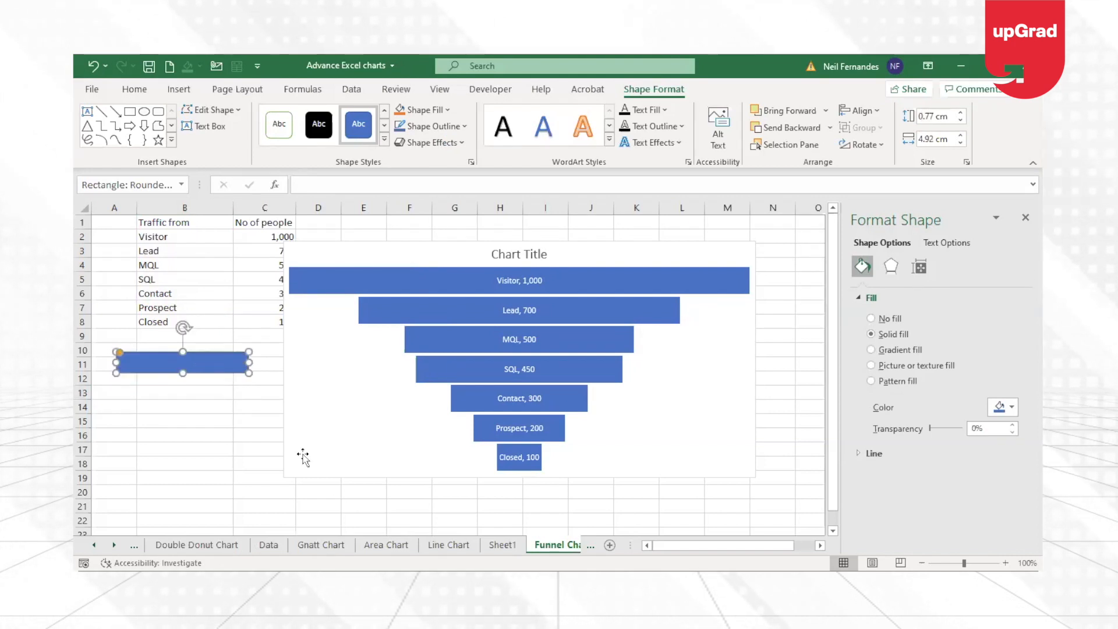
Fill only the Visitor bar of the funnel chart with the copied rounded rectangle as a picture fill.
click(671, 275)
click(671, 274)
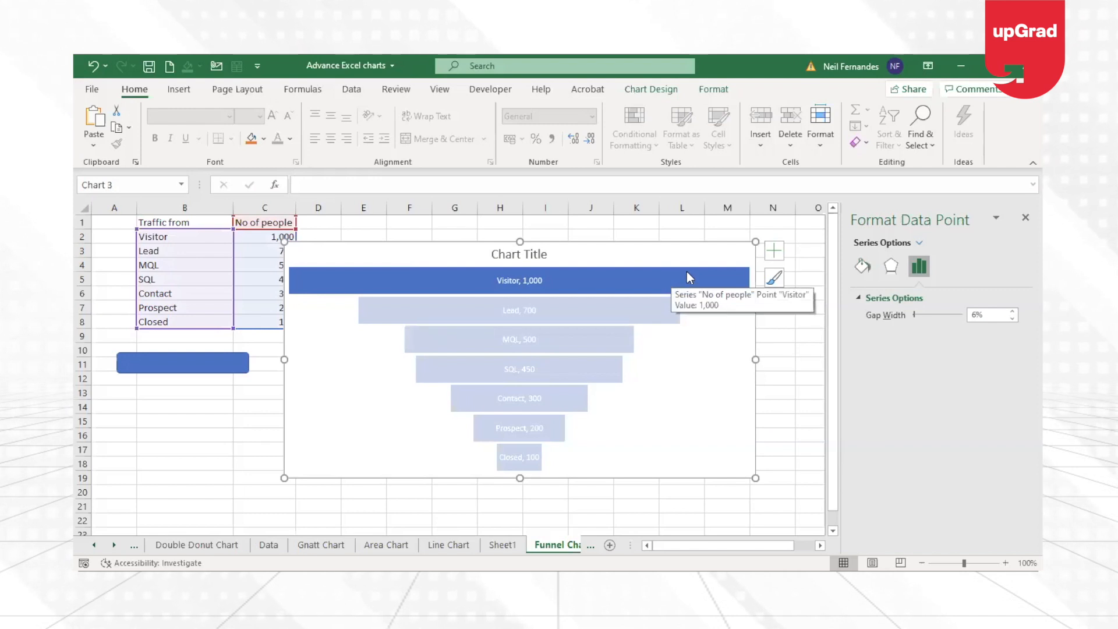
click(798, 424)
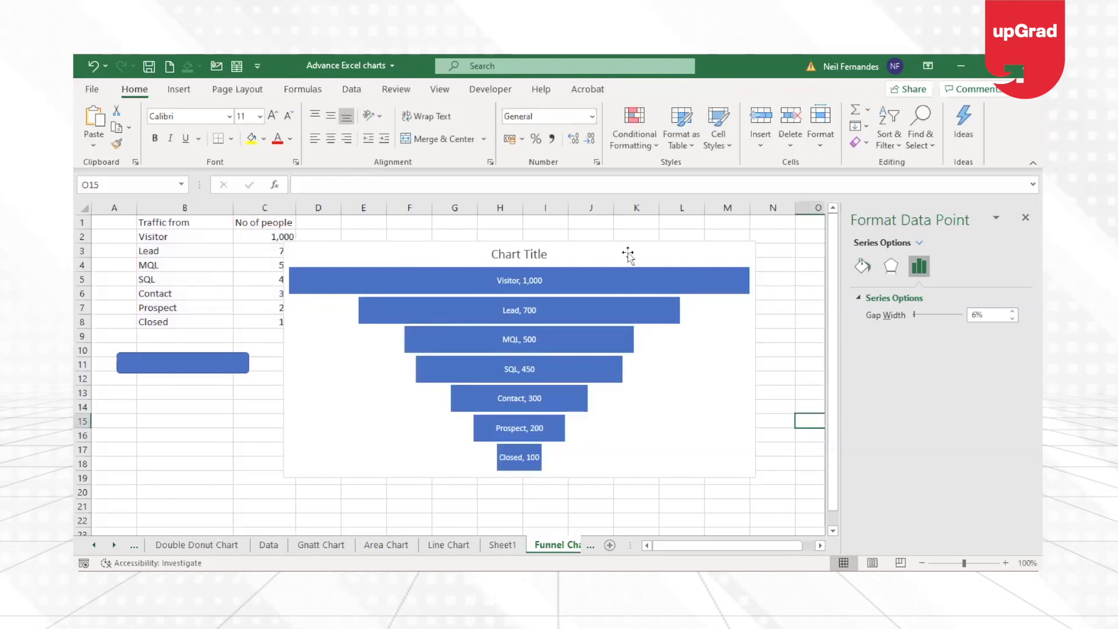
click(625, 290)
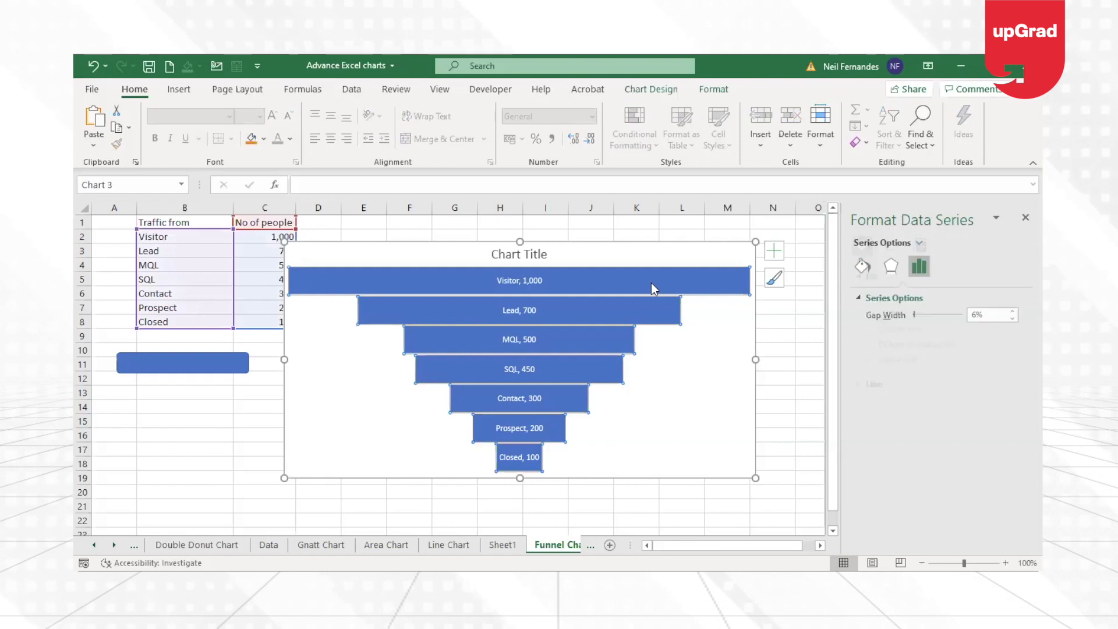
click(652, 282)
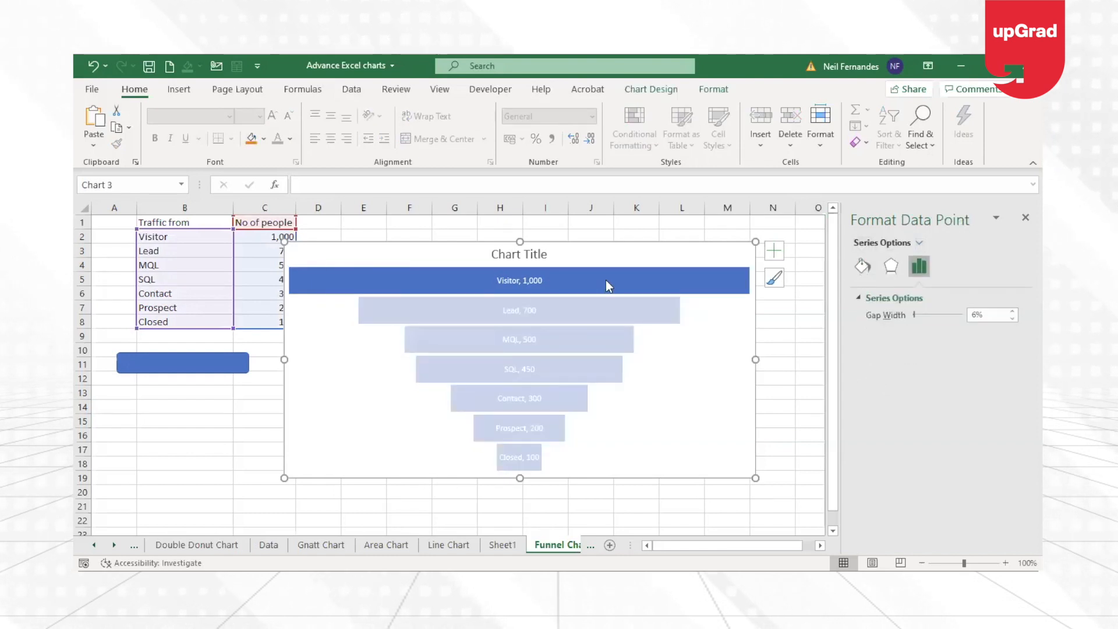
click(864, 268)
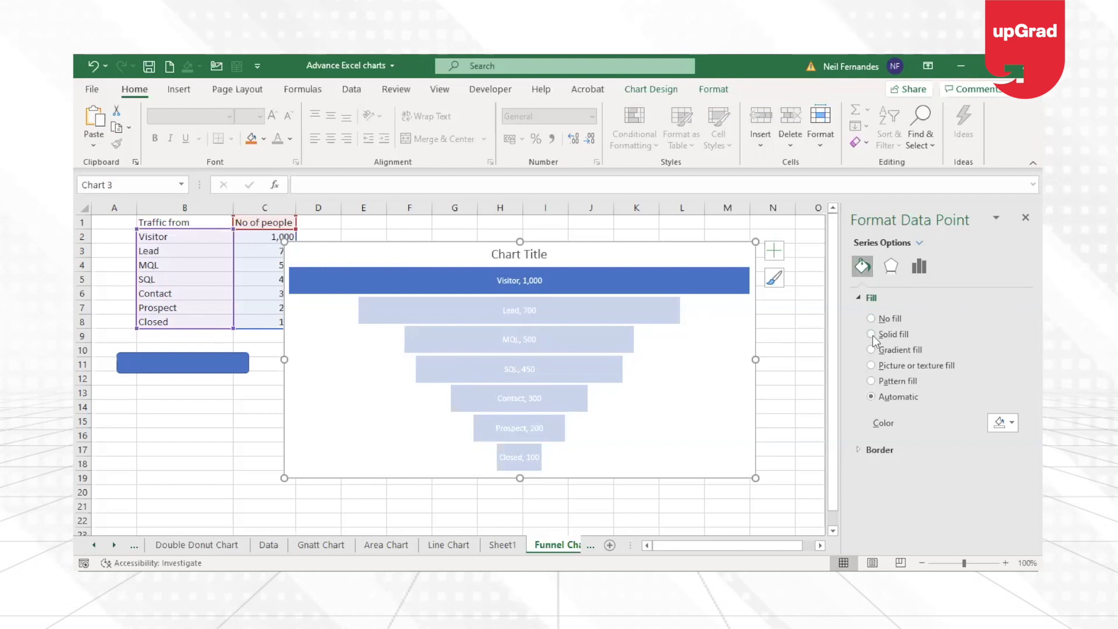
click(872, 367)
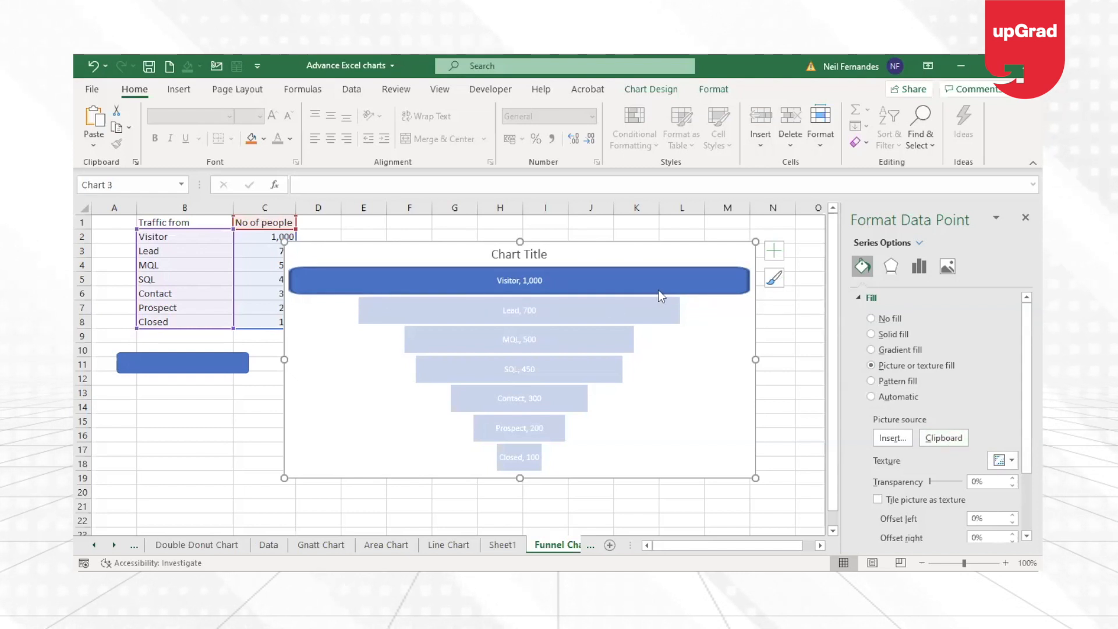
Give only the Lead bar a picture fill using the copied rounded rectangle.
click(644, 319)
click(602, 320)
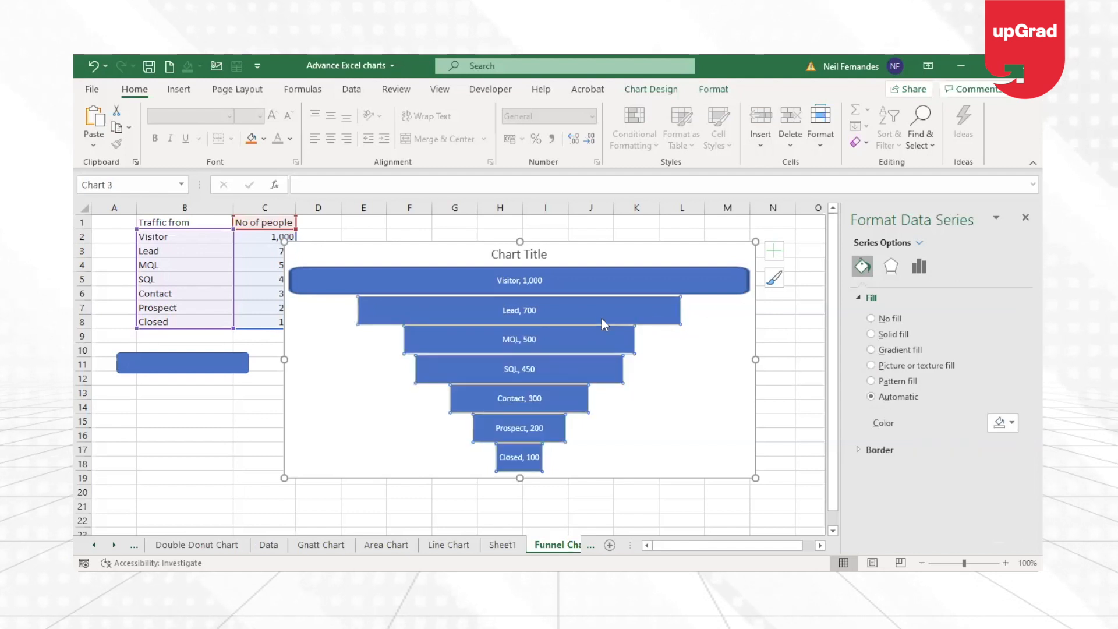
click(636, 320)
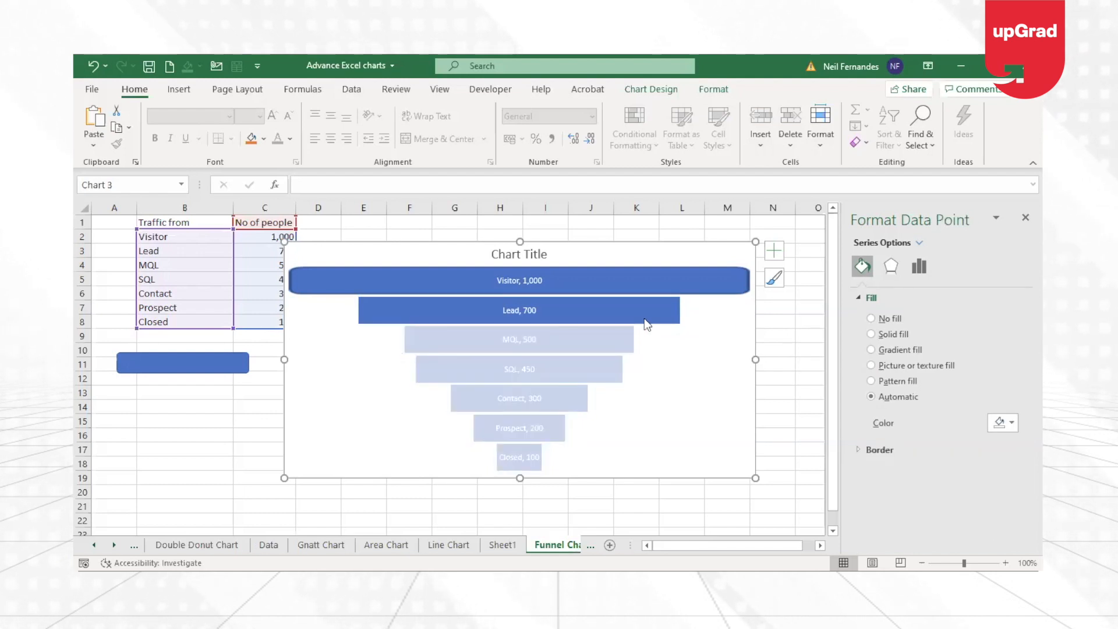
click(645, 322)
click(662, 319)
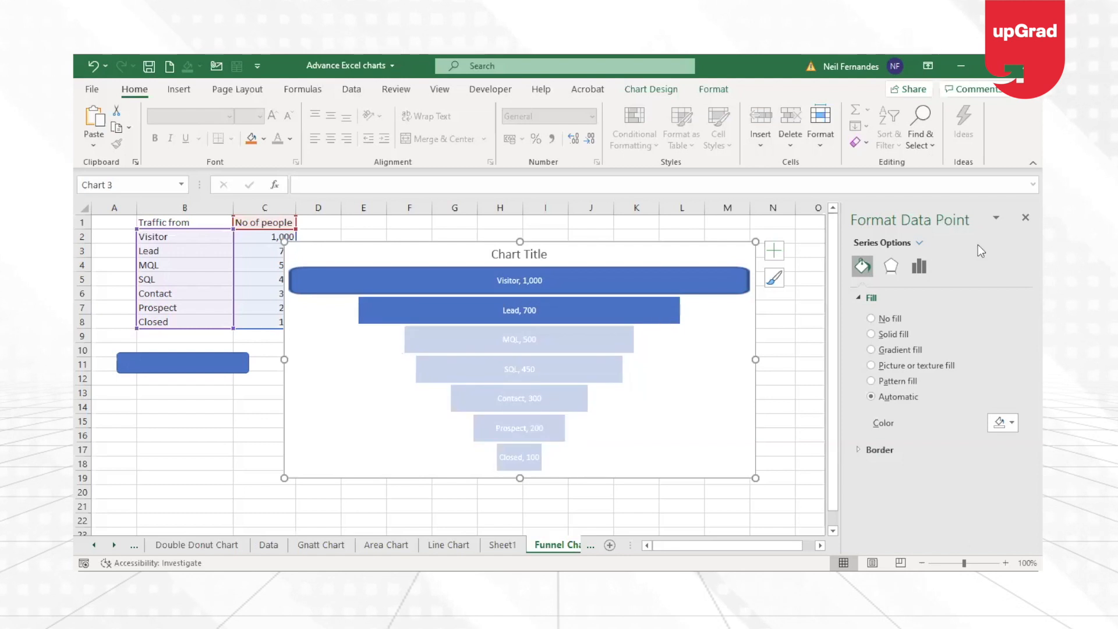
click(871, 366)
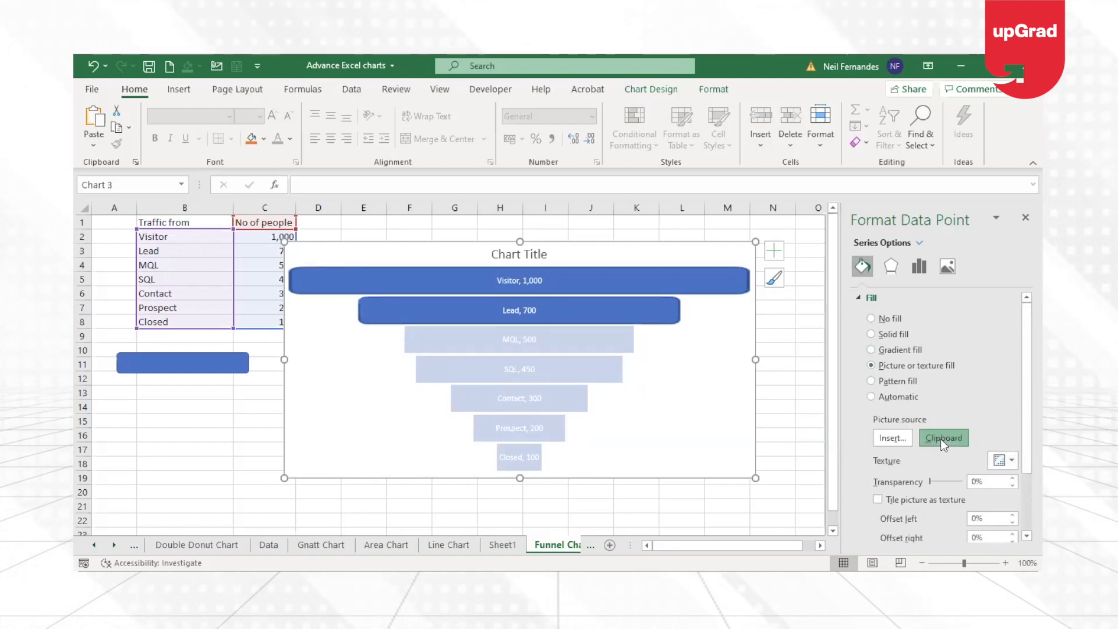
Apply the copied rounded rectangle as a picture fill to the MQL bar and the SQL bar individually.
click(617, 337)
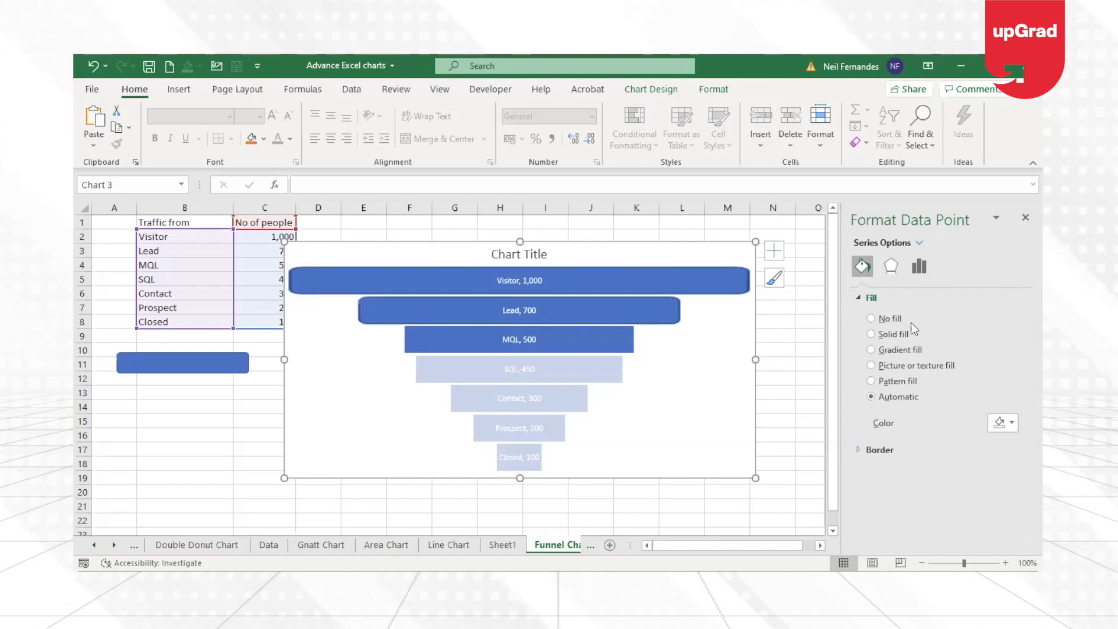
click(872, 365)
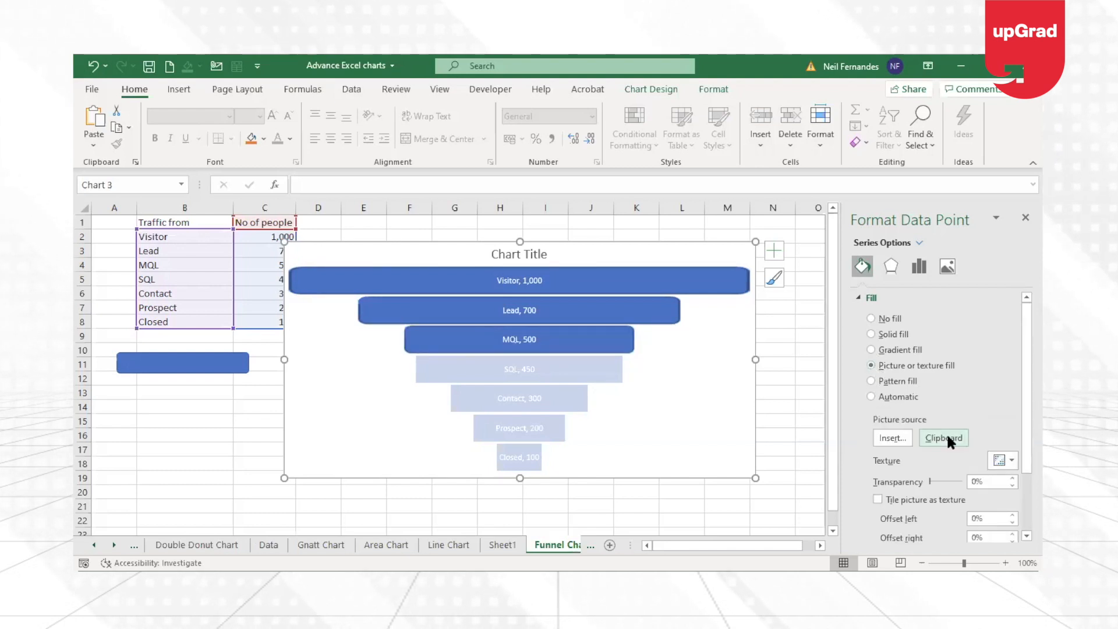
click(571, 371)
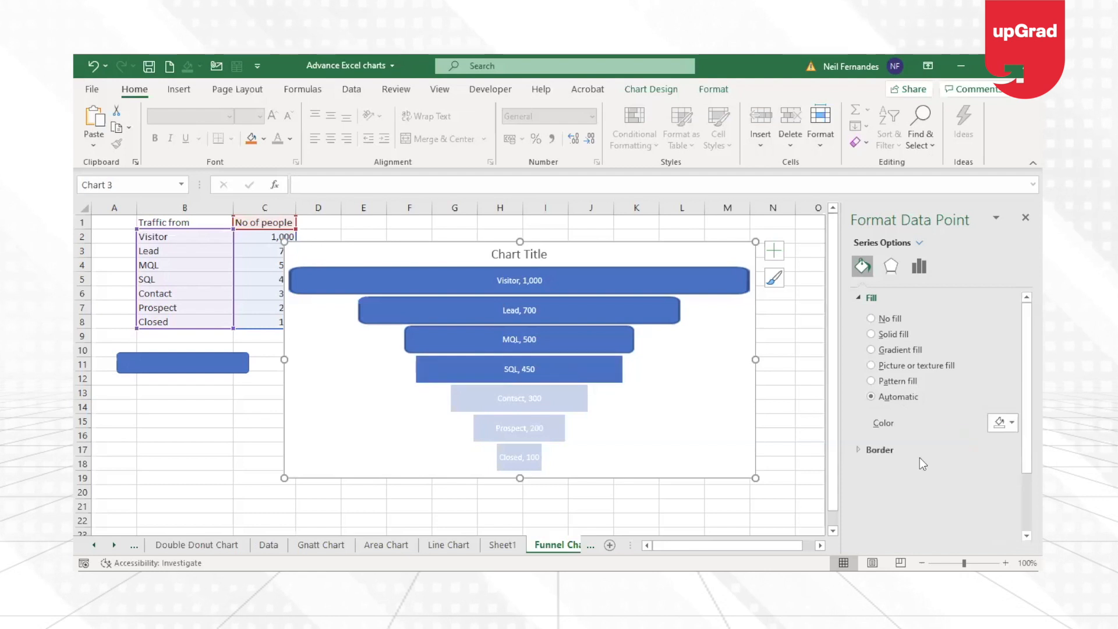
click(871, 366)
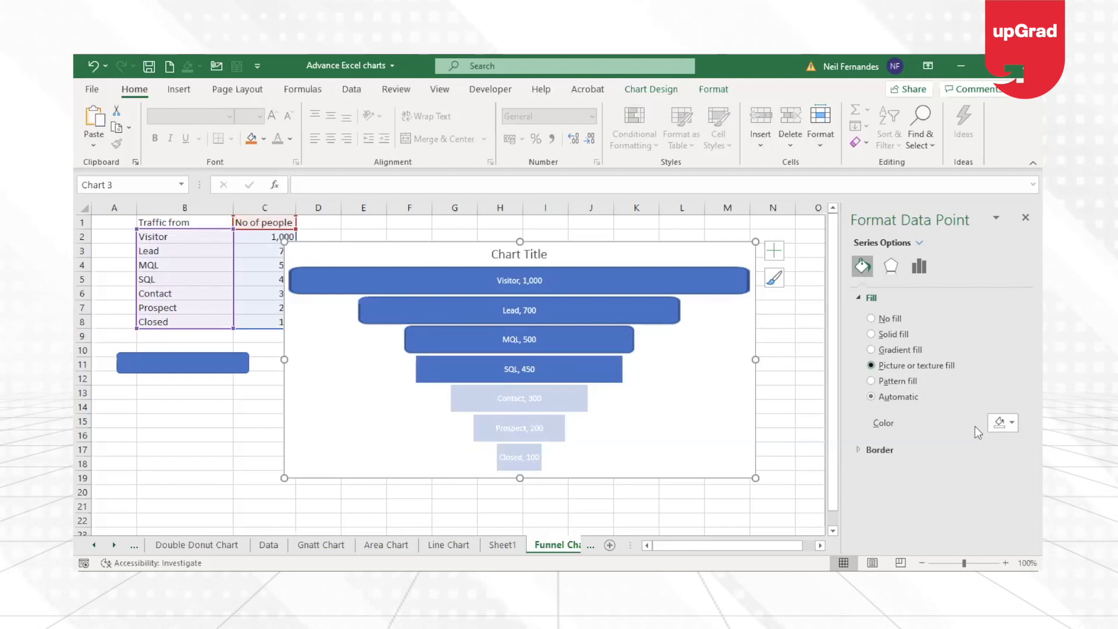
Apply the same rounded-rectangle picture fill to the Contact, Prospect and Closed bars one by one.
click(583, 401)
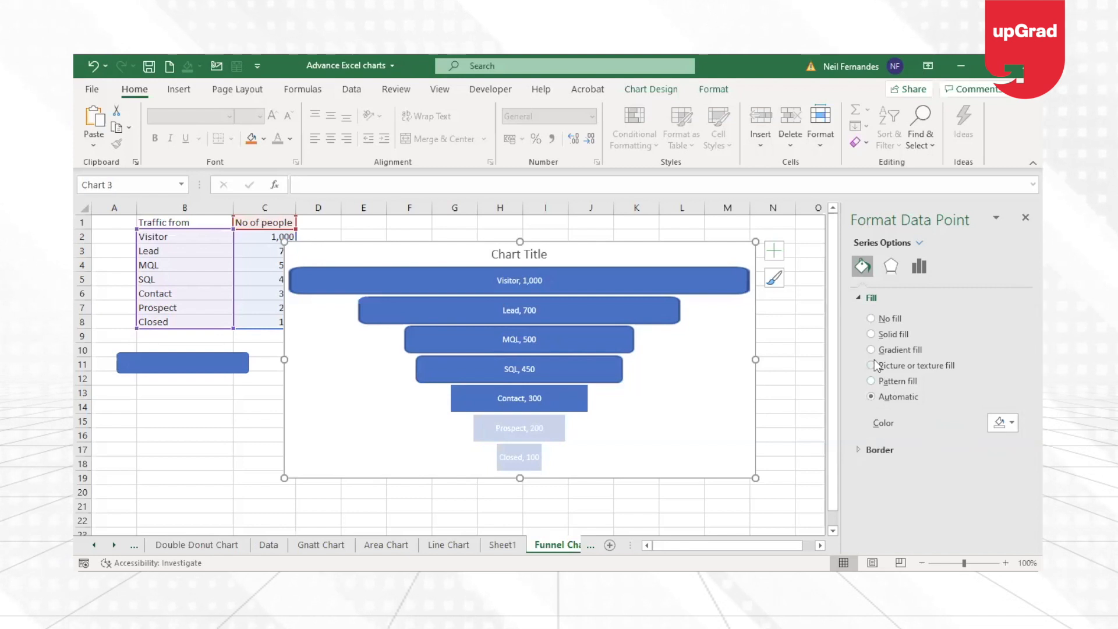
click(560, 435)
click(871, 365)
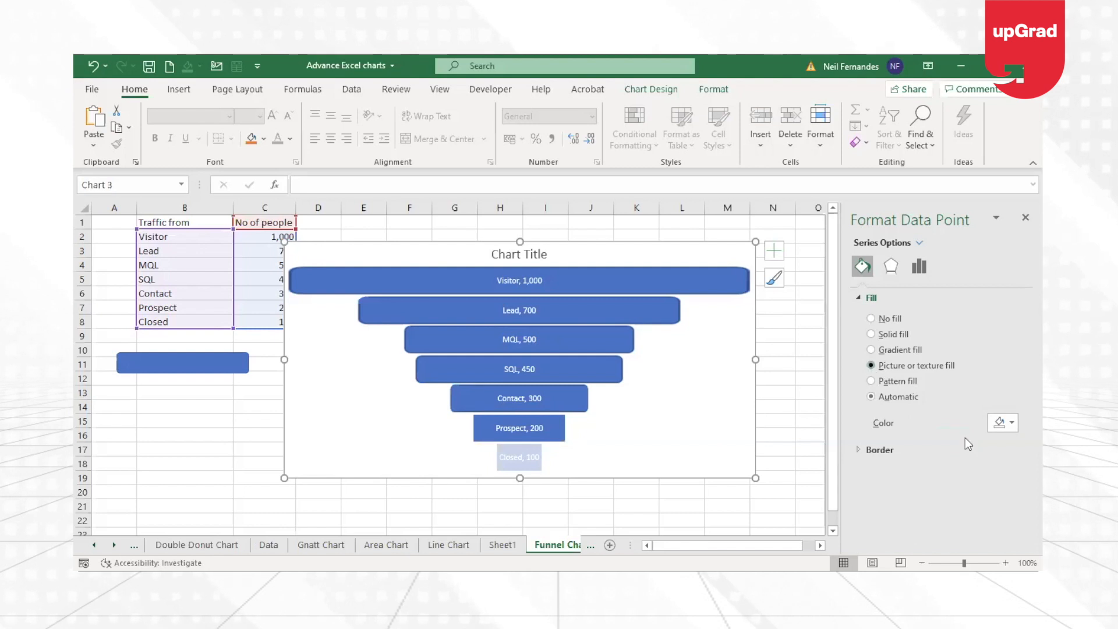
click(534, 452)
click(884, 366)
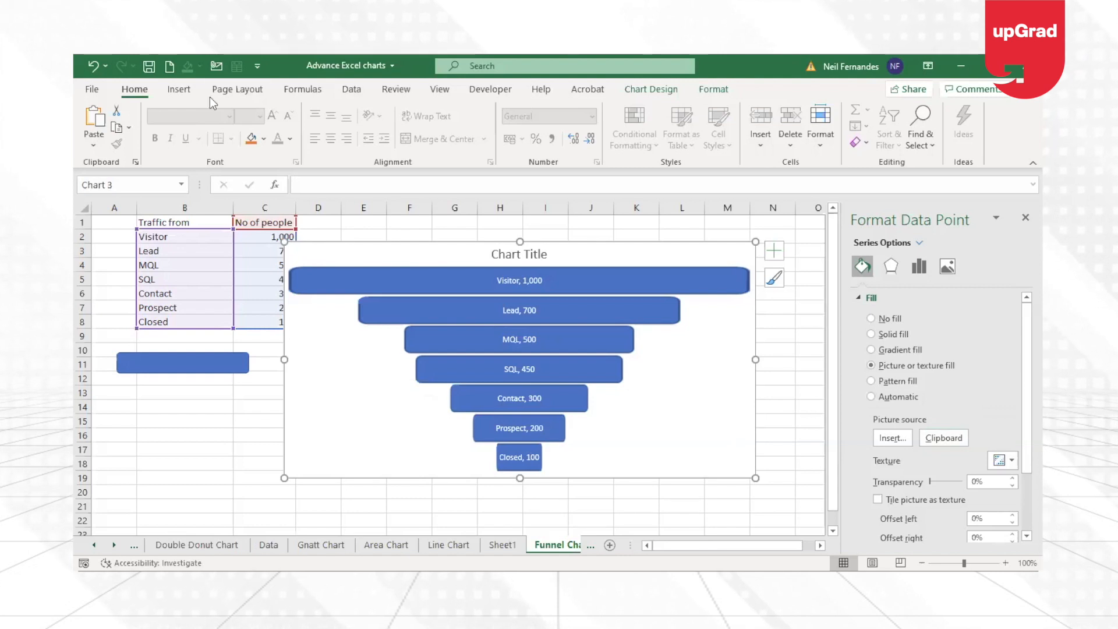
click(195, 95)
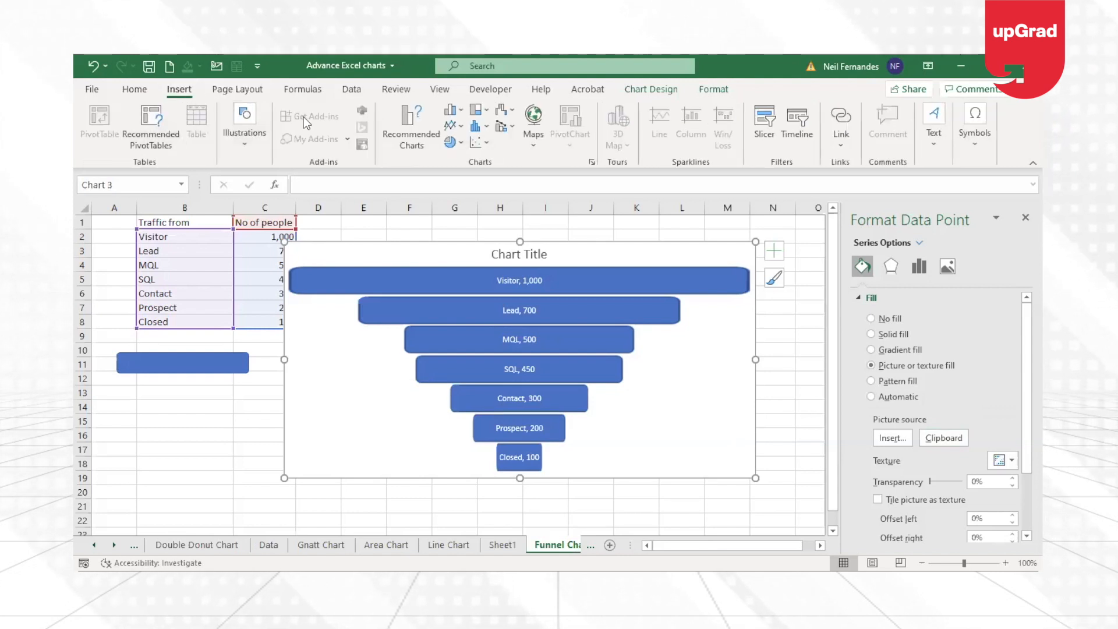
click(261, 131)
click(266, 205)
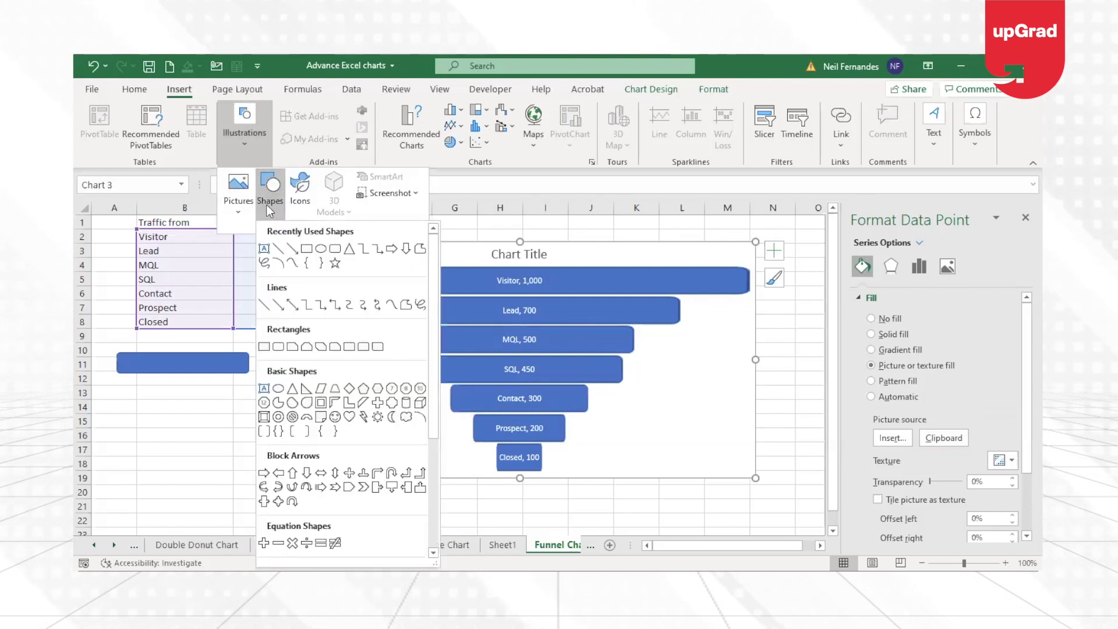
click(692, 250)
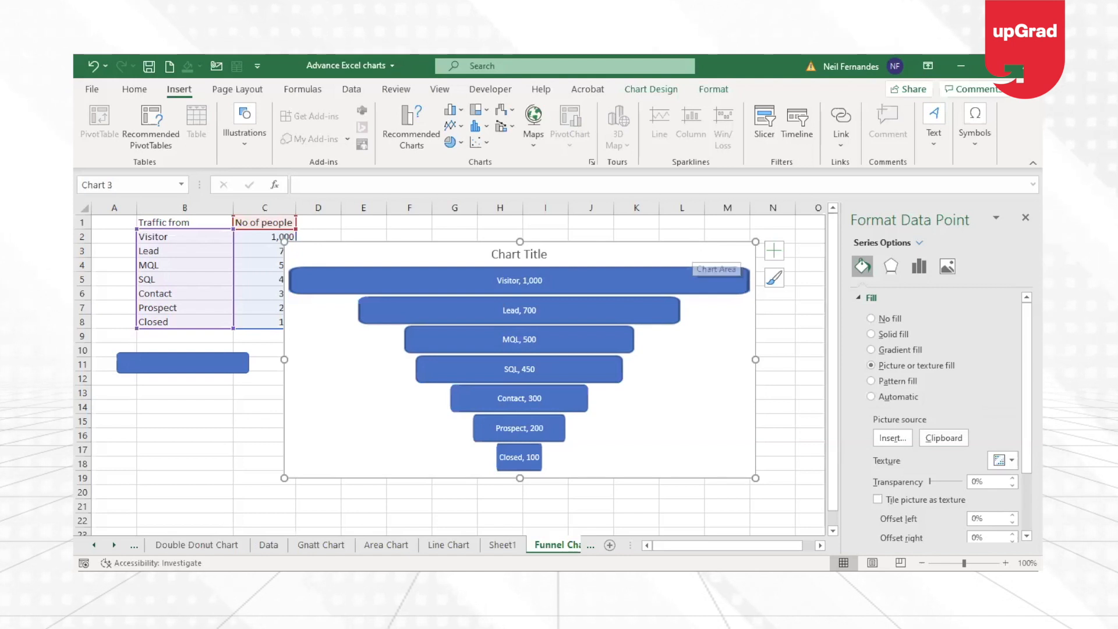
Move the finished funnel chart off the Funnel Chart sheet onto a new worksheet.
click(674, 246)
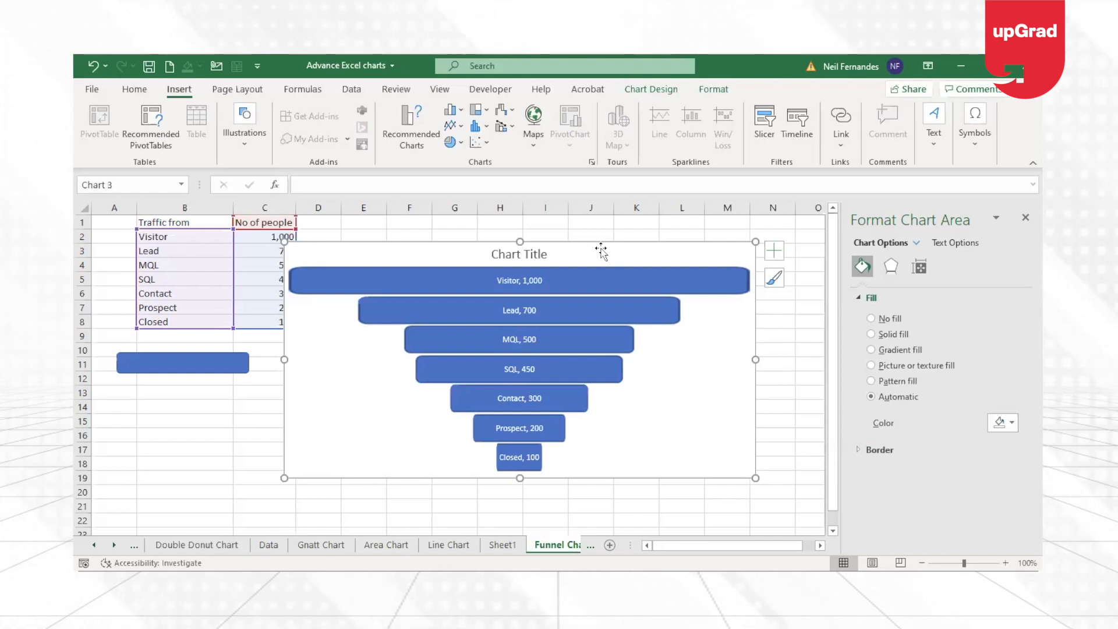
key(Delete)
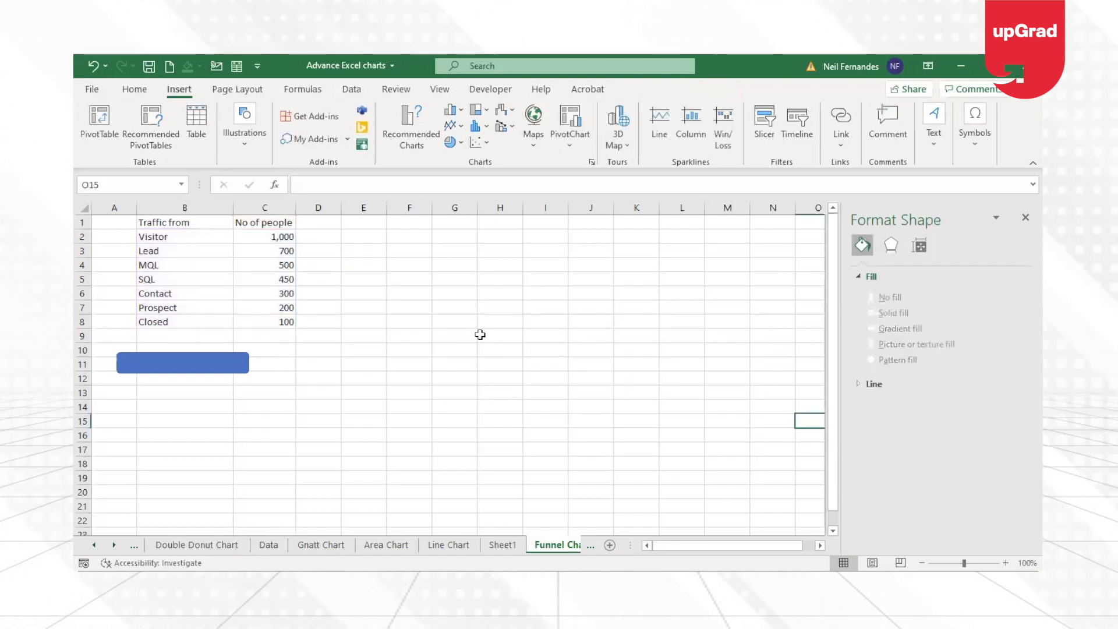
key(ctrl+z)
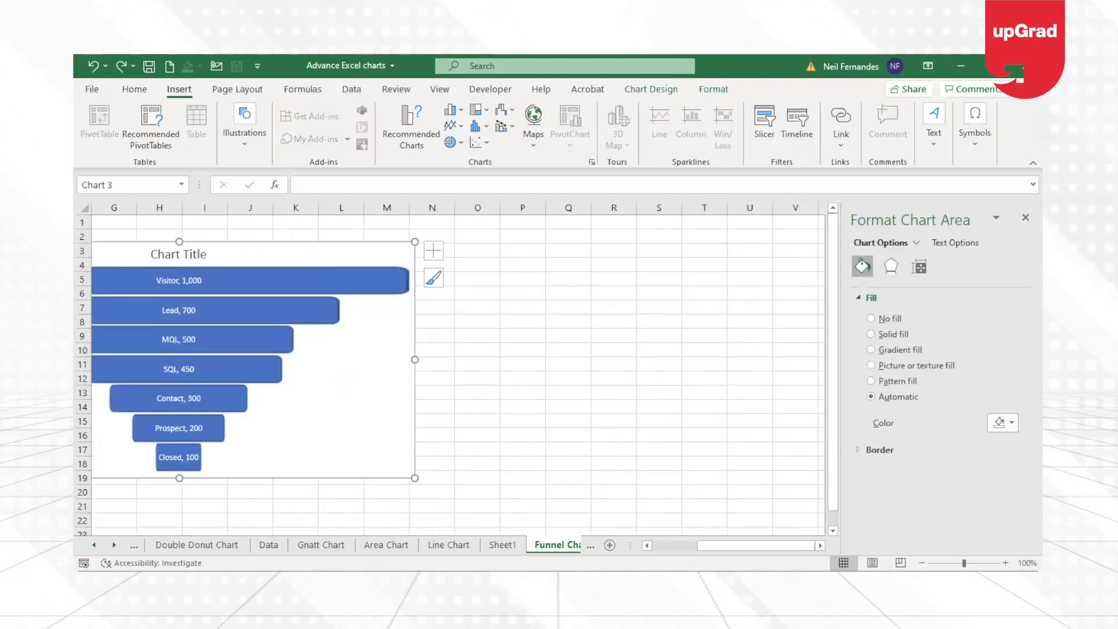
key(Delete)
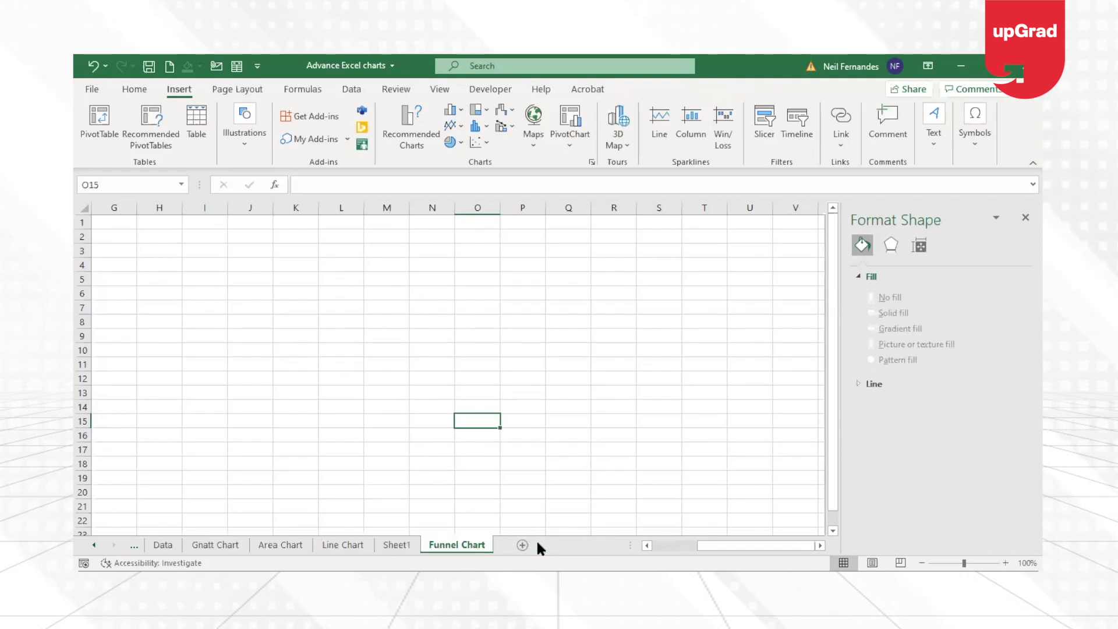
click(522, 545)
key(ctrl+v)
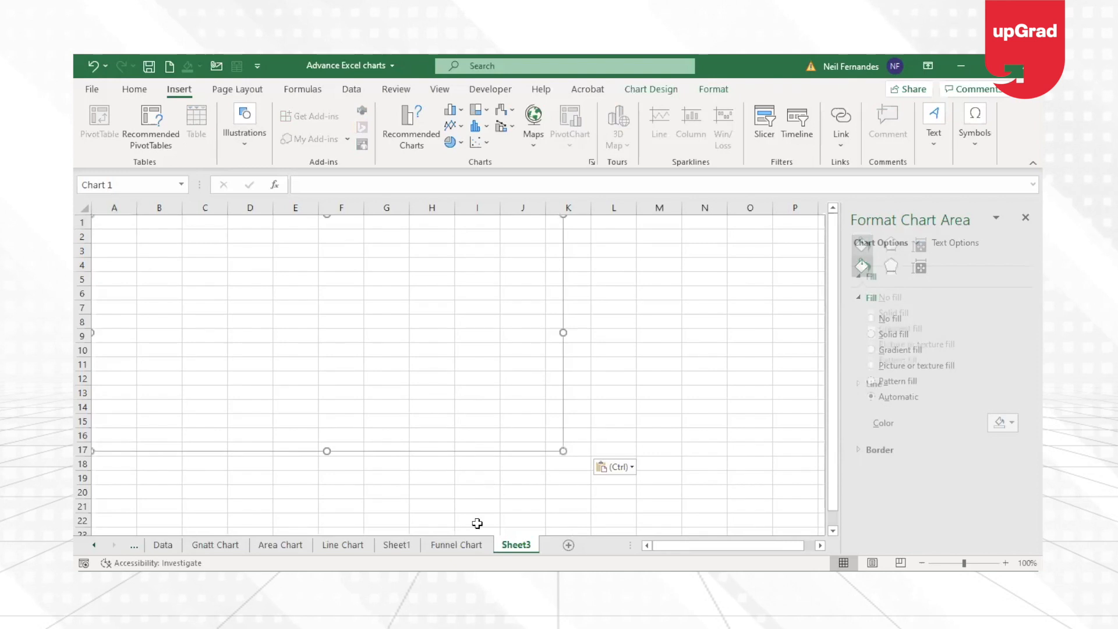
Return to the Funnel Chart sheet and delete the rounded rectangle below the table.
click(457, 545)
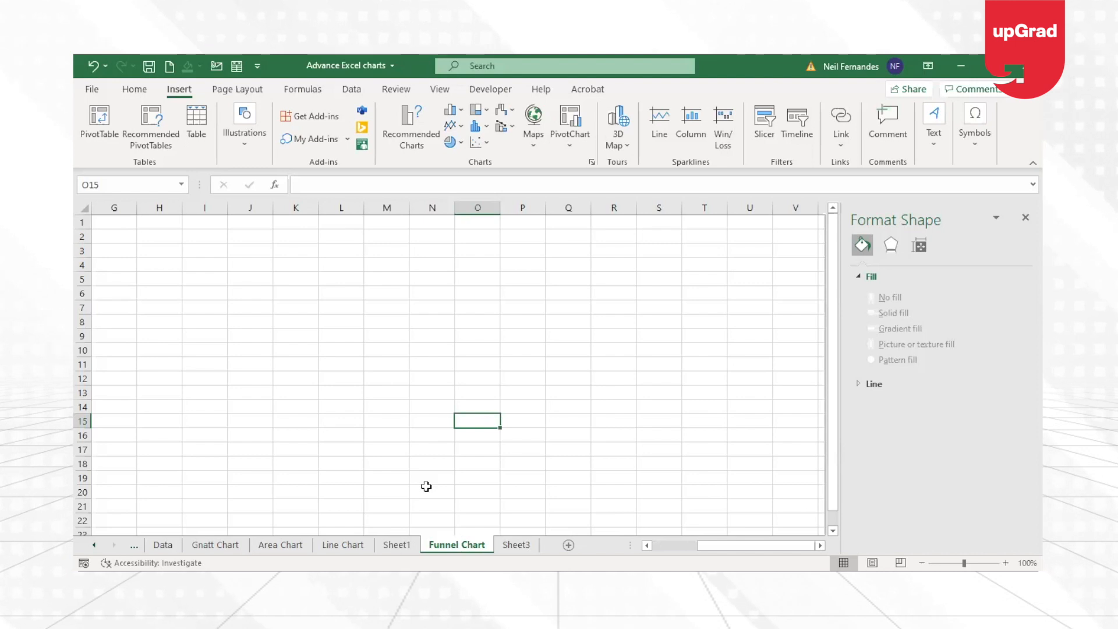
key(ctrl+Home)
click(211, 362)
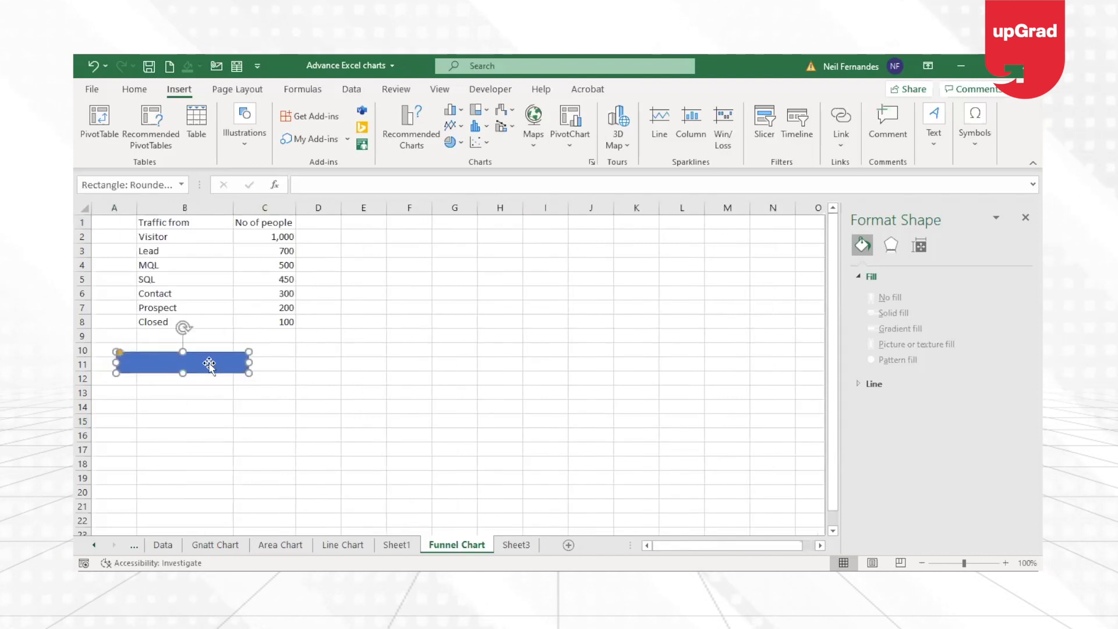
key(Delete)
Try a 2-D stacked bar chart of the traffic data, move it clear of the table, and delete it.
click(185, 223)
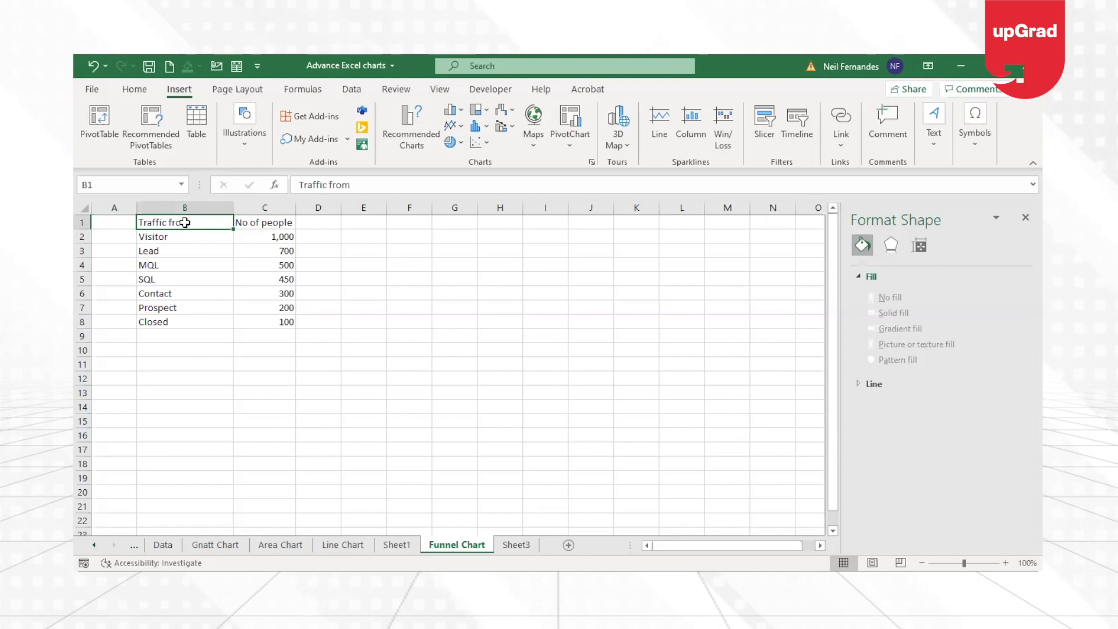
click(207, 249)
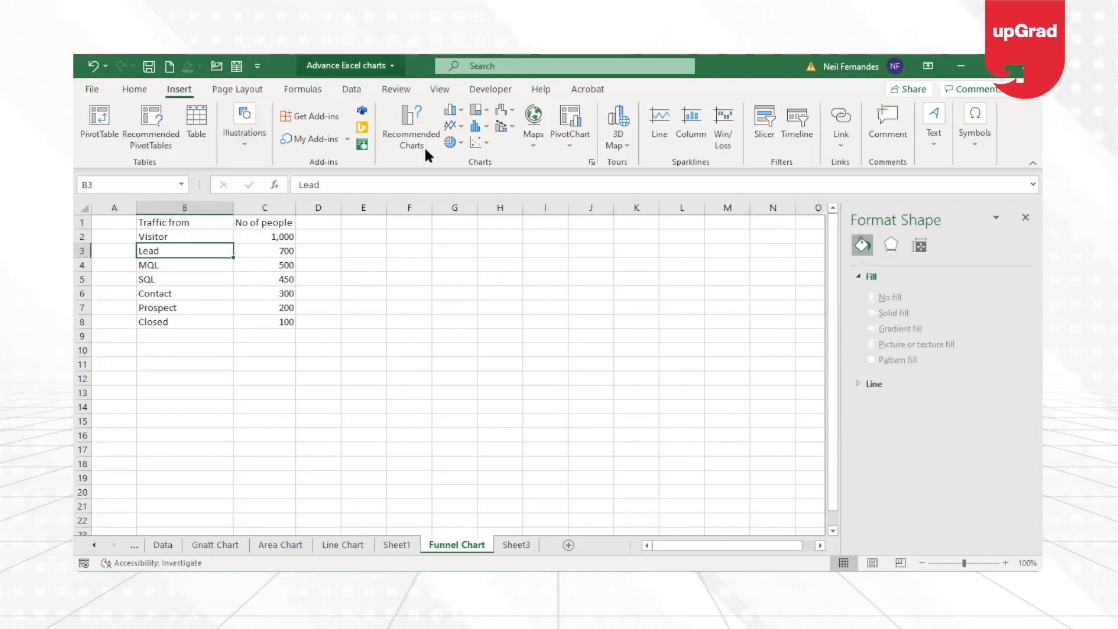
click(464, 111)
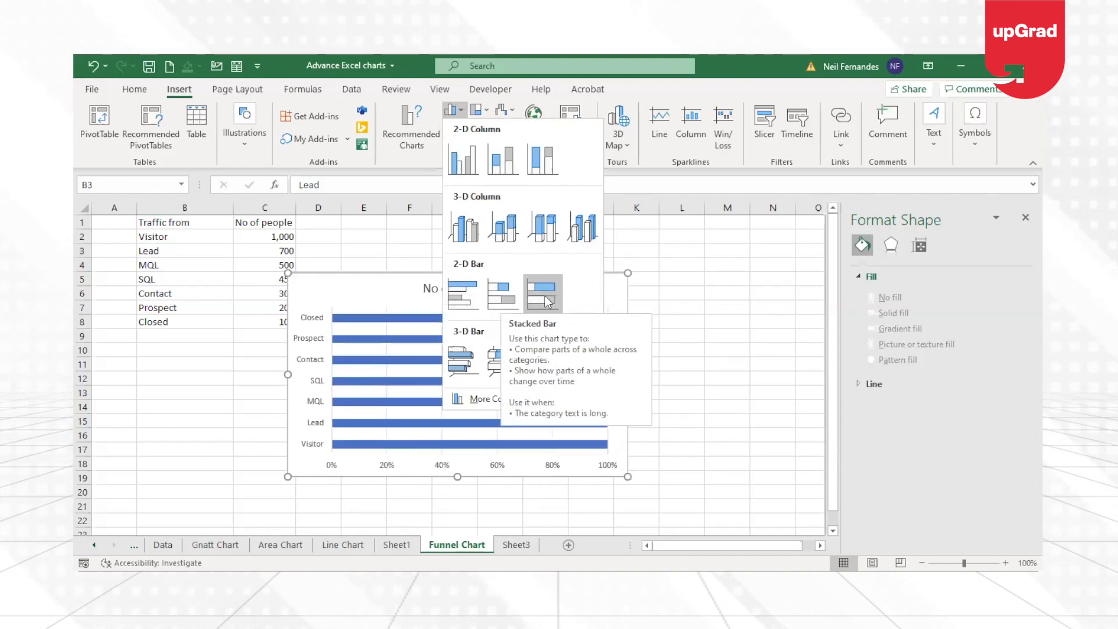
click(491, 304)
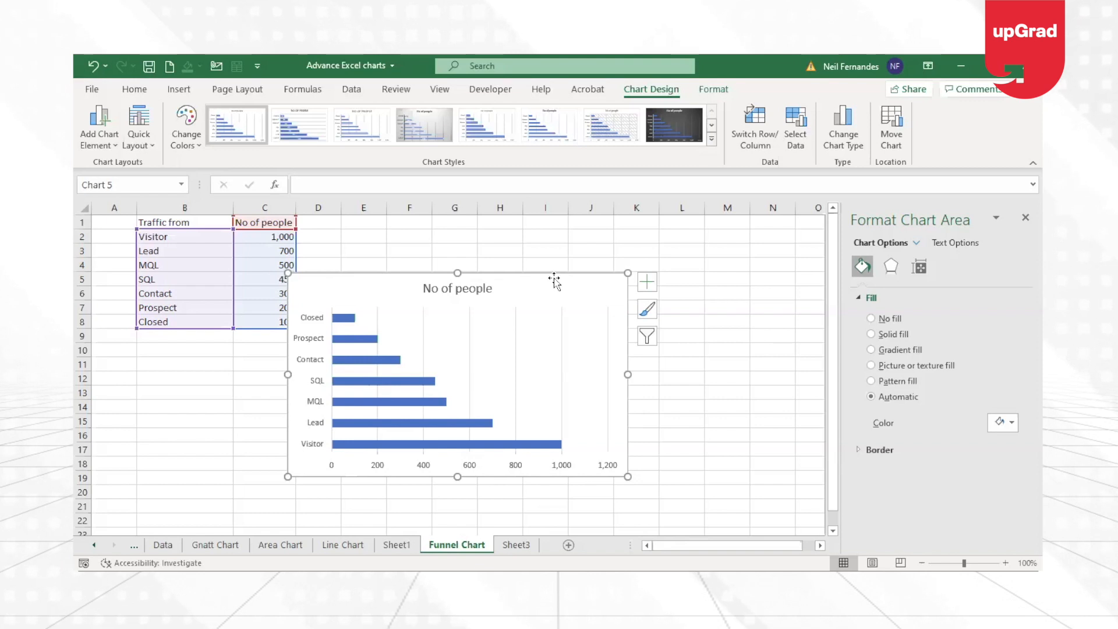
drag(554, 280, 733, 258)
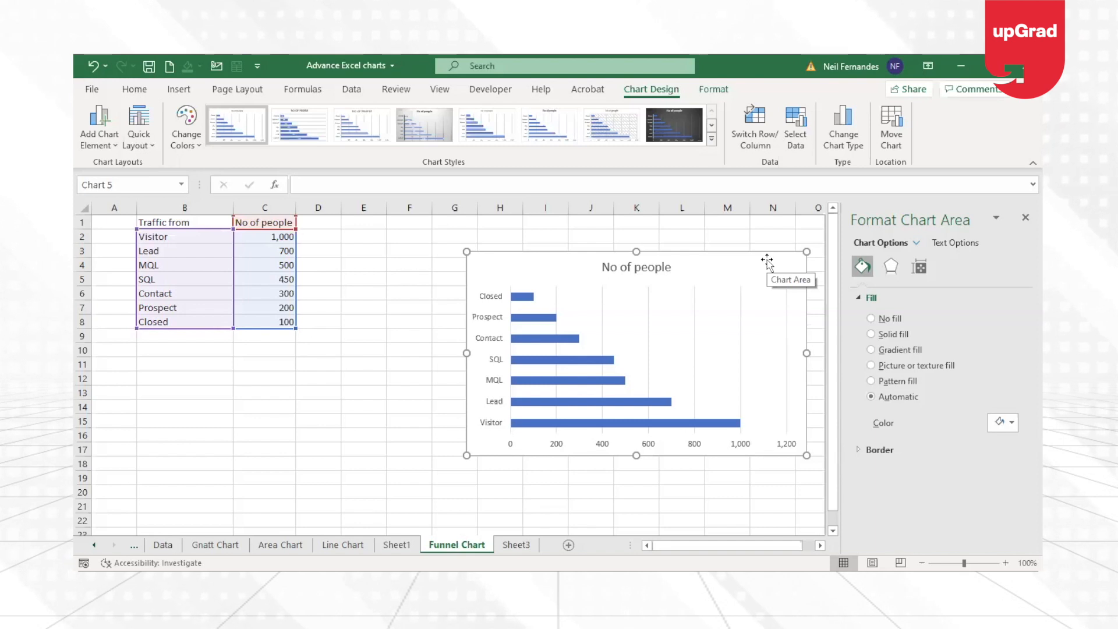
key(Delete)
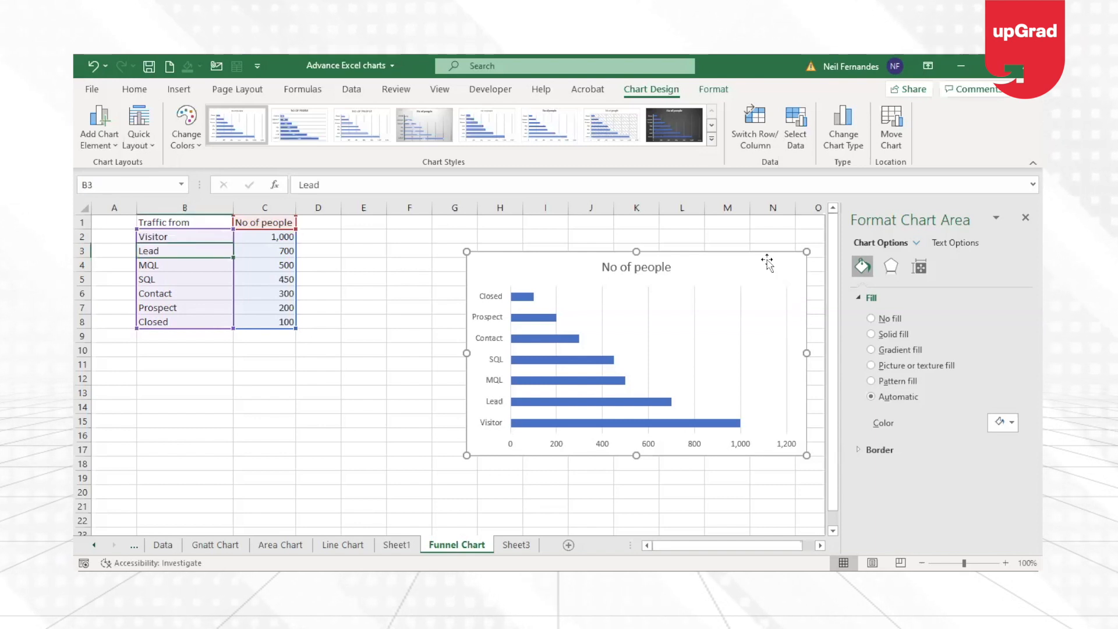
Insert a blank column between the Traffic from and No of people columns.
click(266, 207)
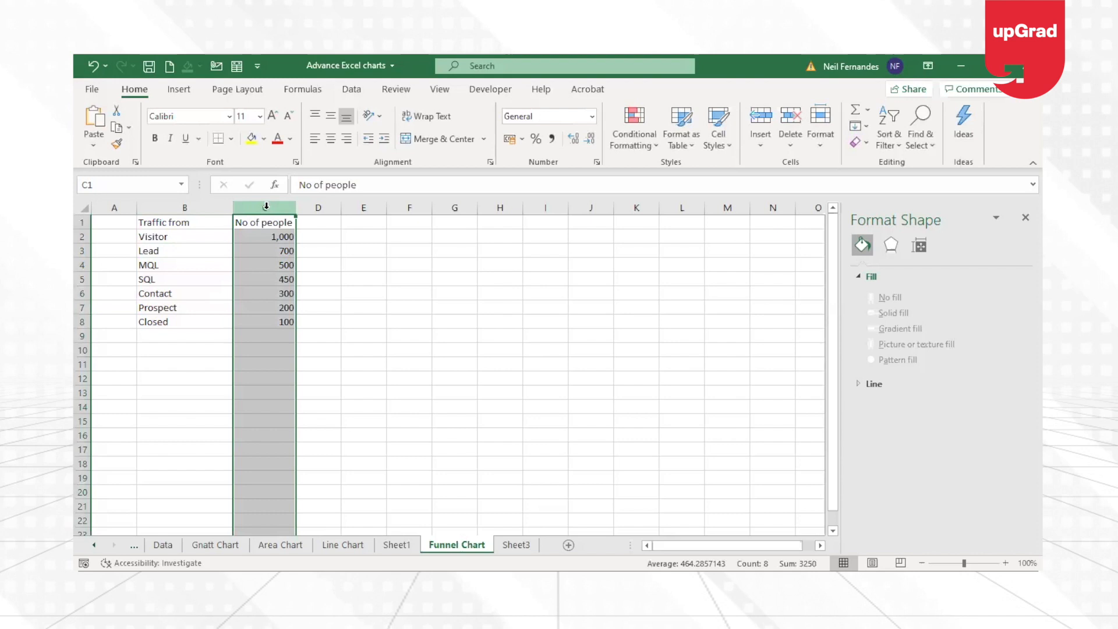
key(ctrl+shift+plus)
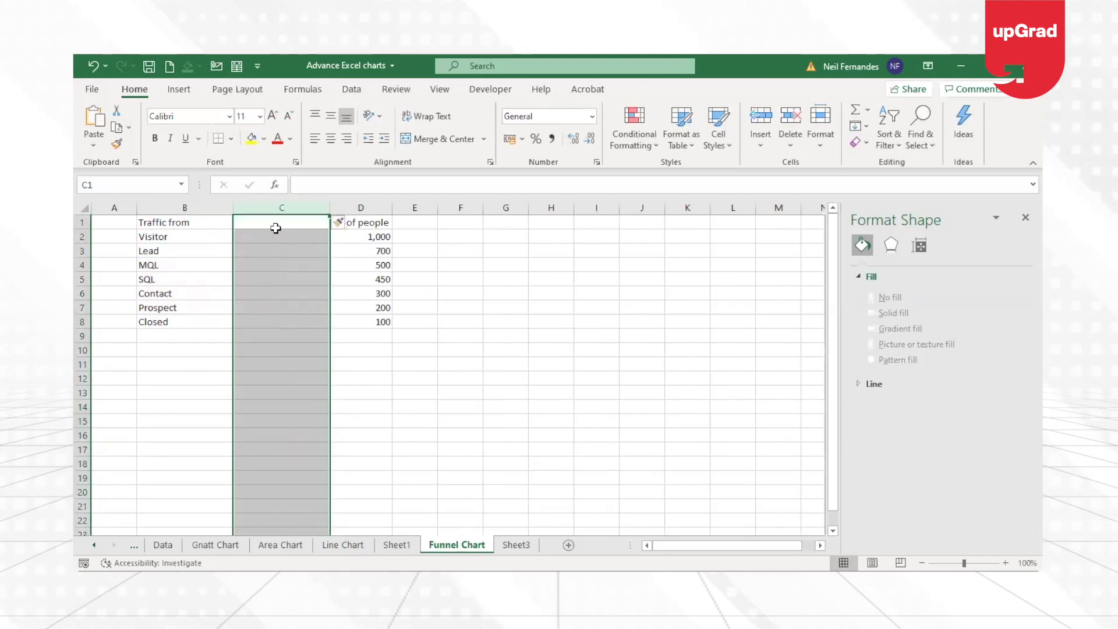
Enter the header Helper column in cell C1, between the Traffic from and No of people headers.
click(304, 221)
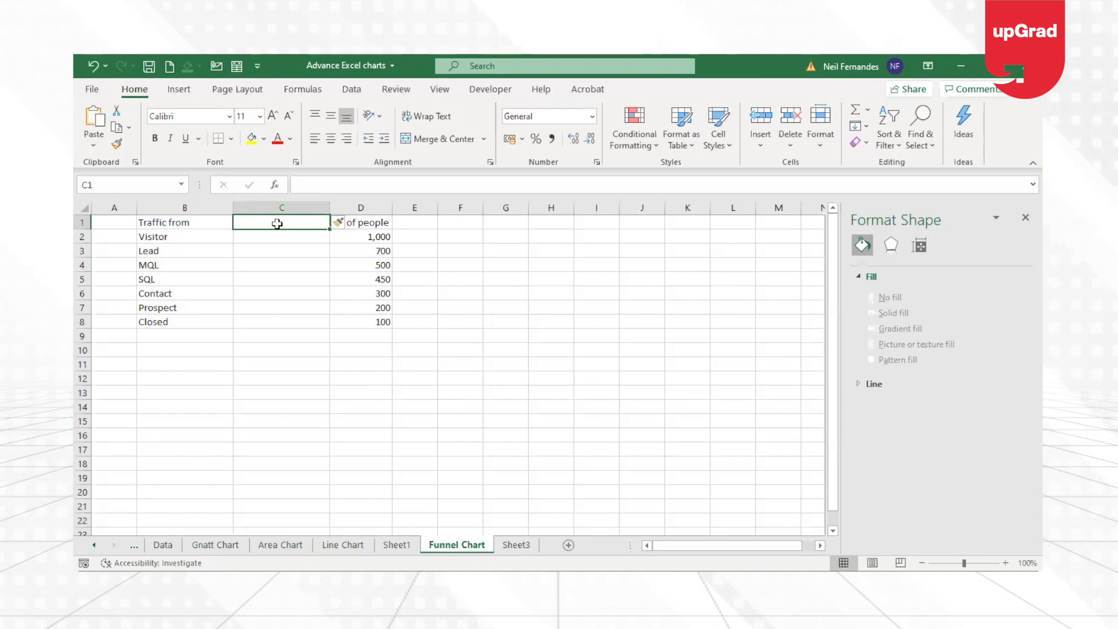
text(Helper)
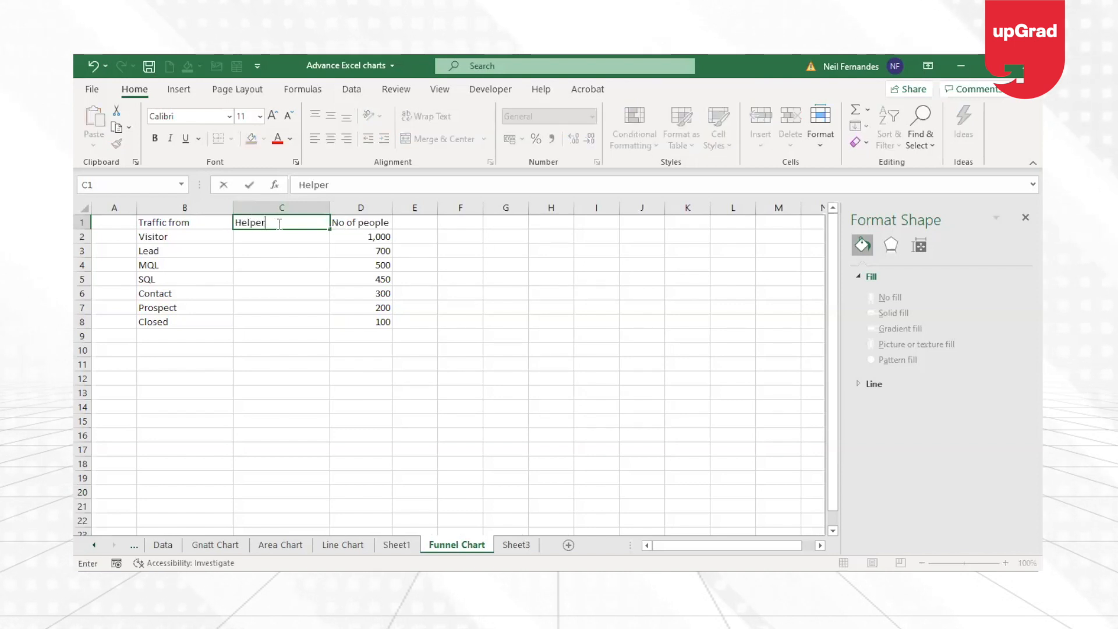
text( column')
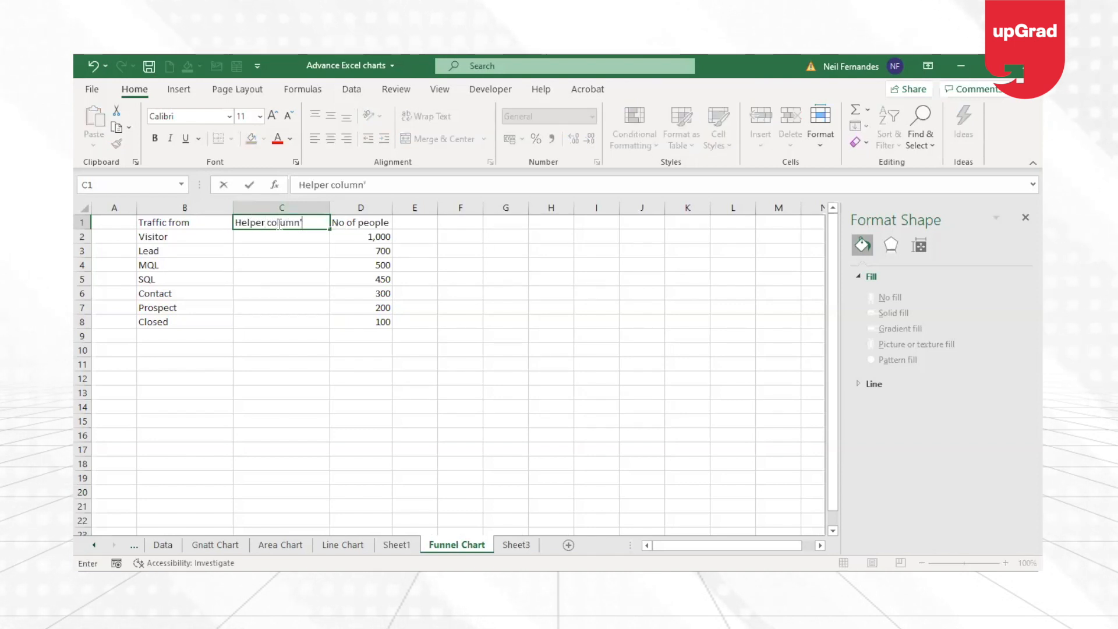
key(Return)
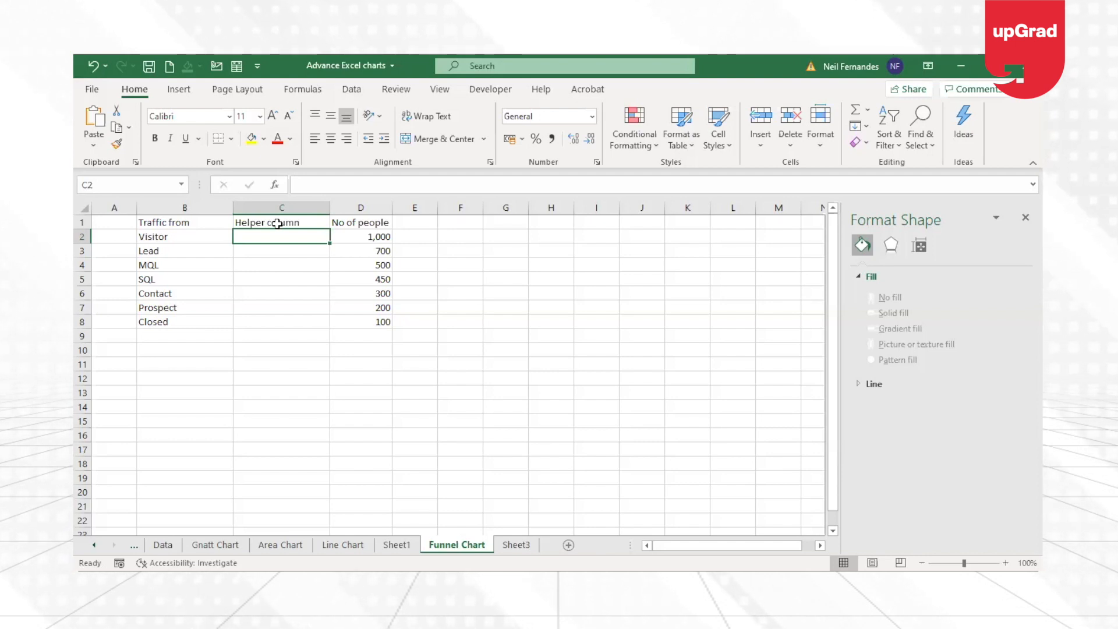
Enter the formula =(MAX(D2:D8)-D2)/2 in C2 as the Visitor row's helper value.
text(=)
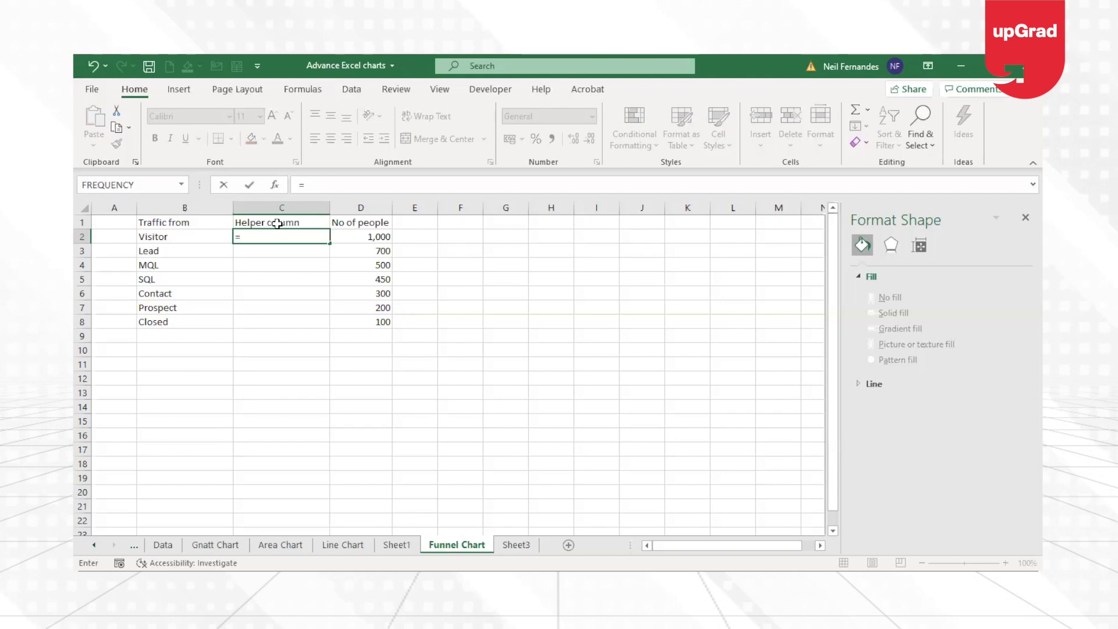
text(max)
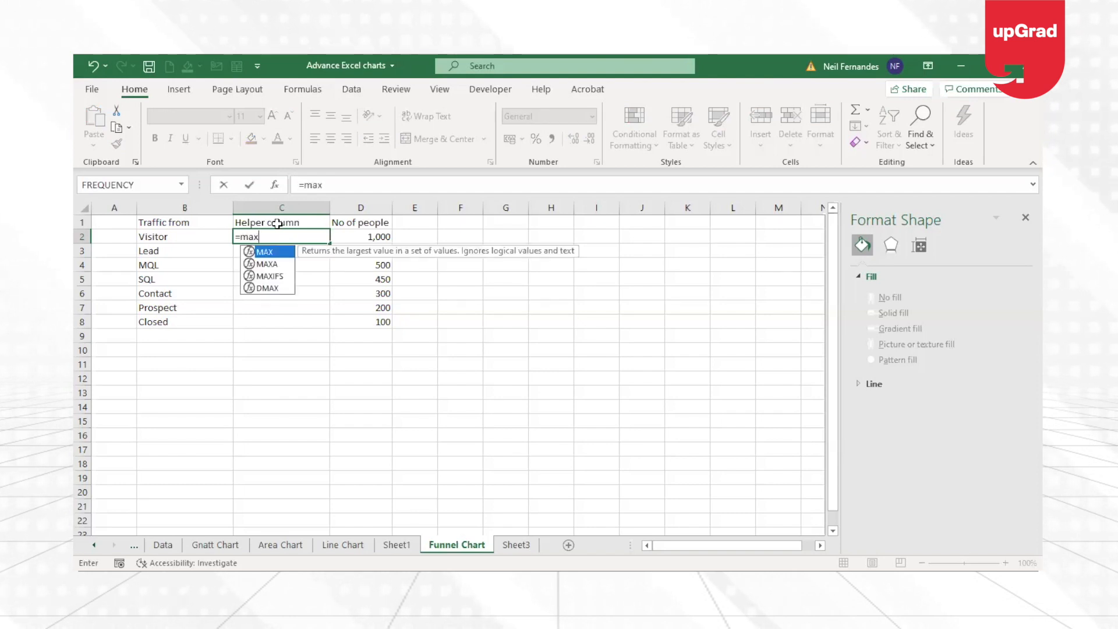
key(Tab)
click(375, 237)
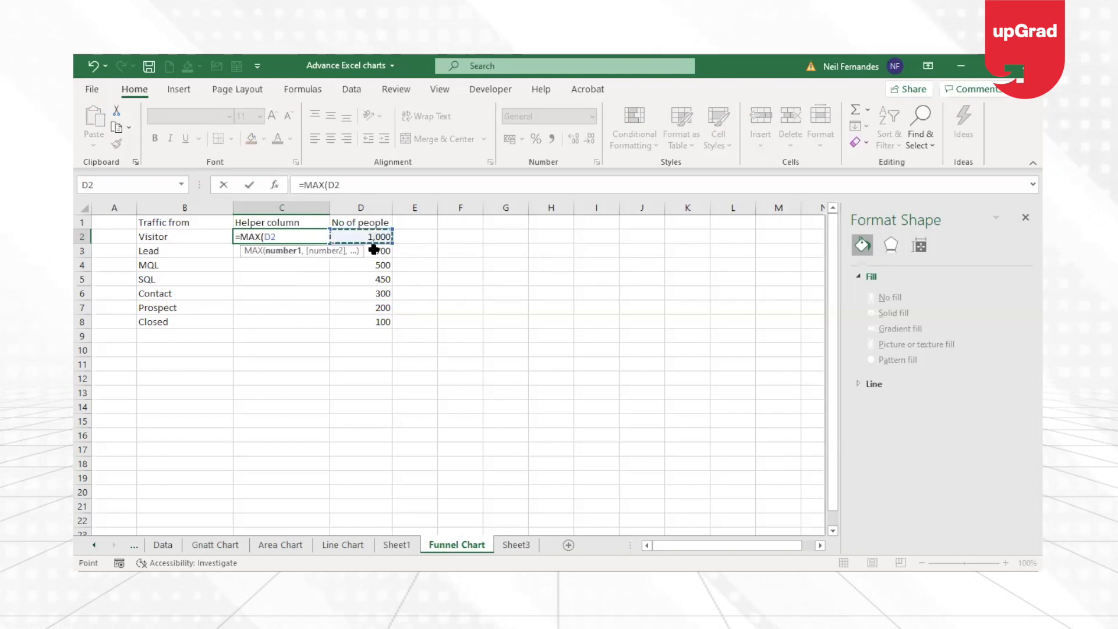
shift+click(376, 322)
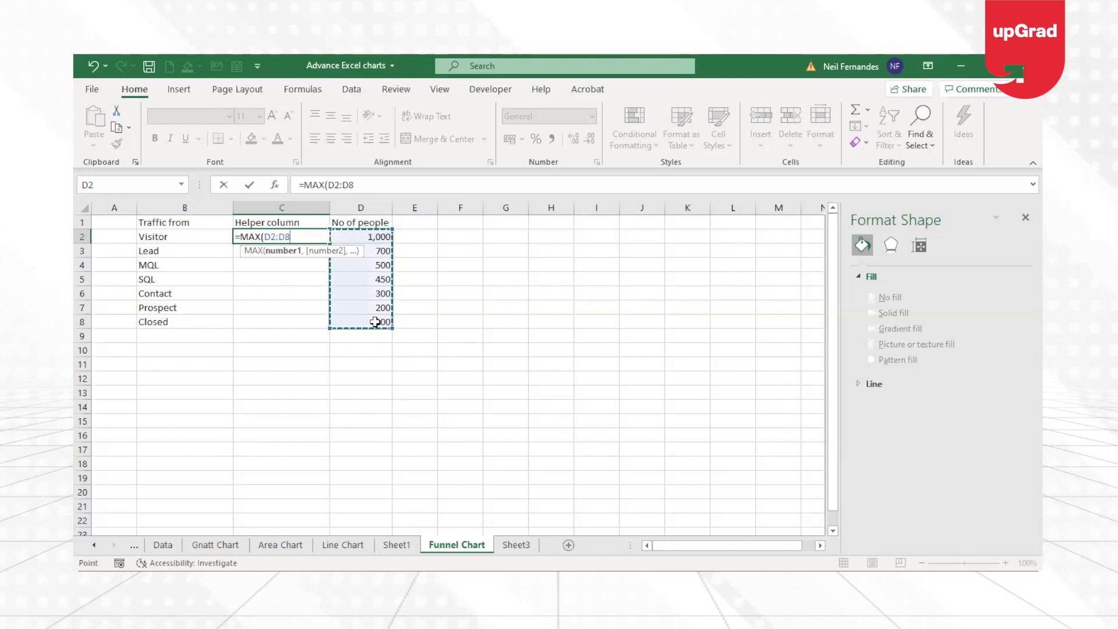
text()-)
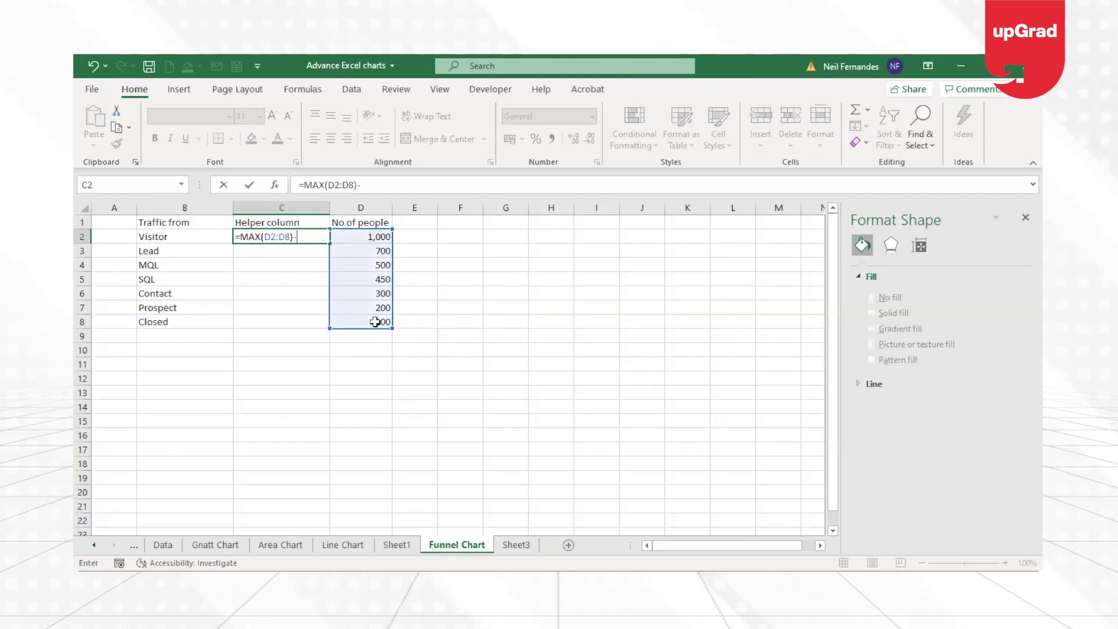
click(363, 235)
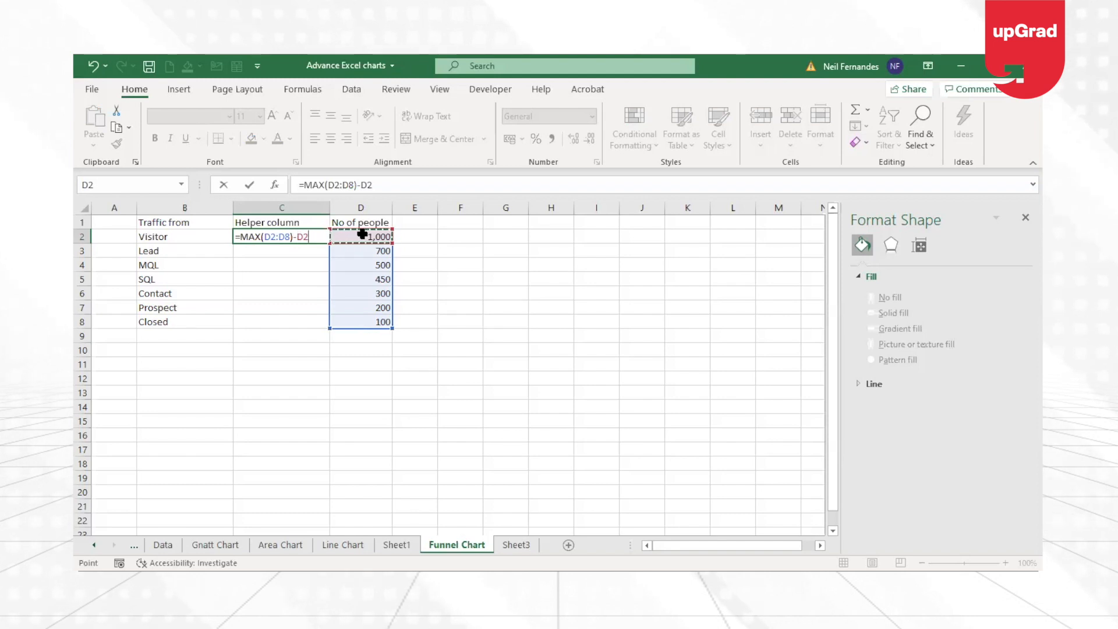
text())
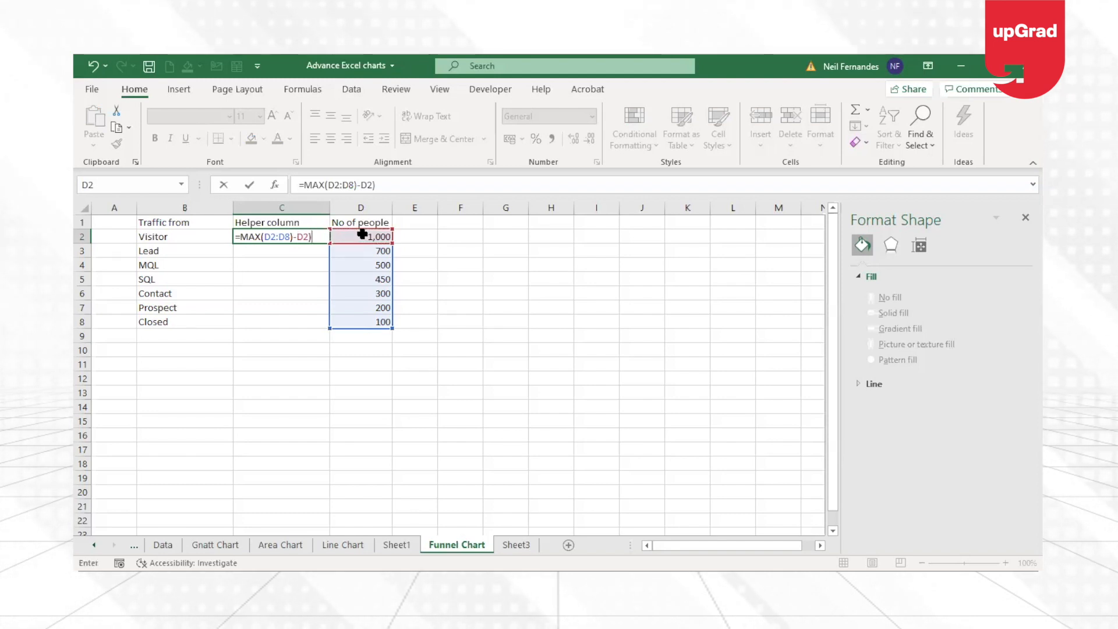
click(308, 187)
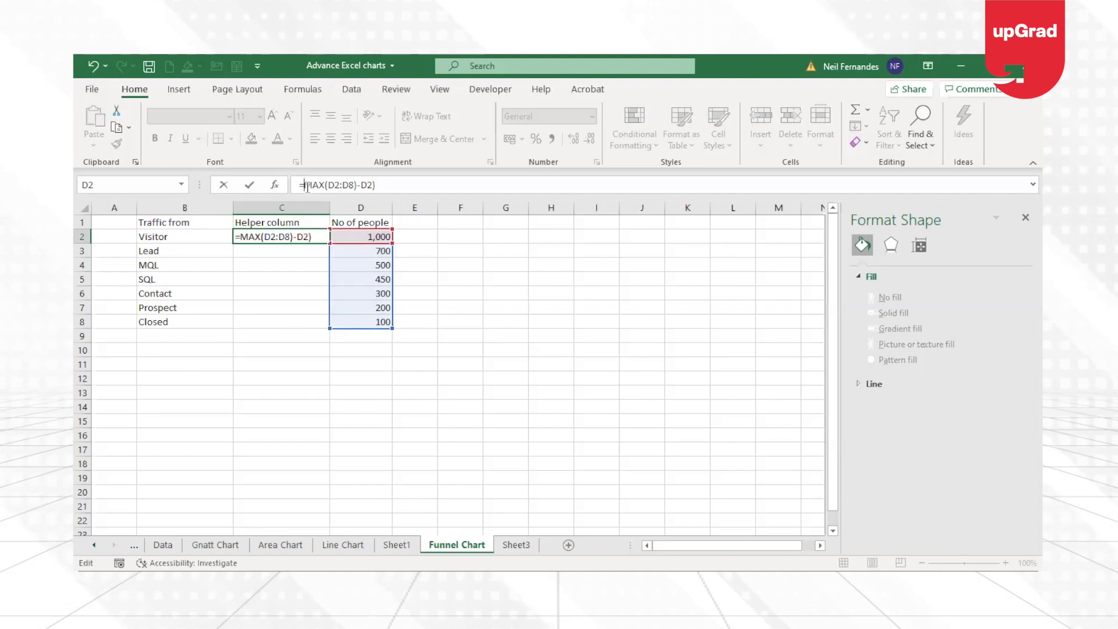
text((D)
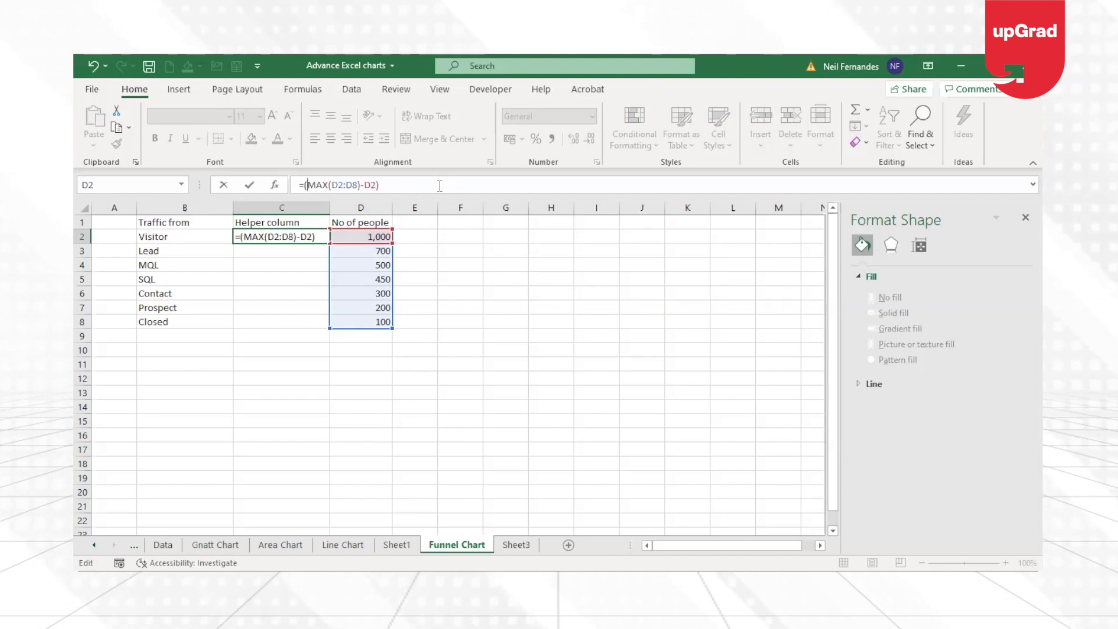
text(2)
key(Return)
key(Up)
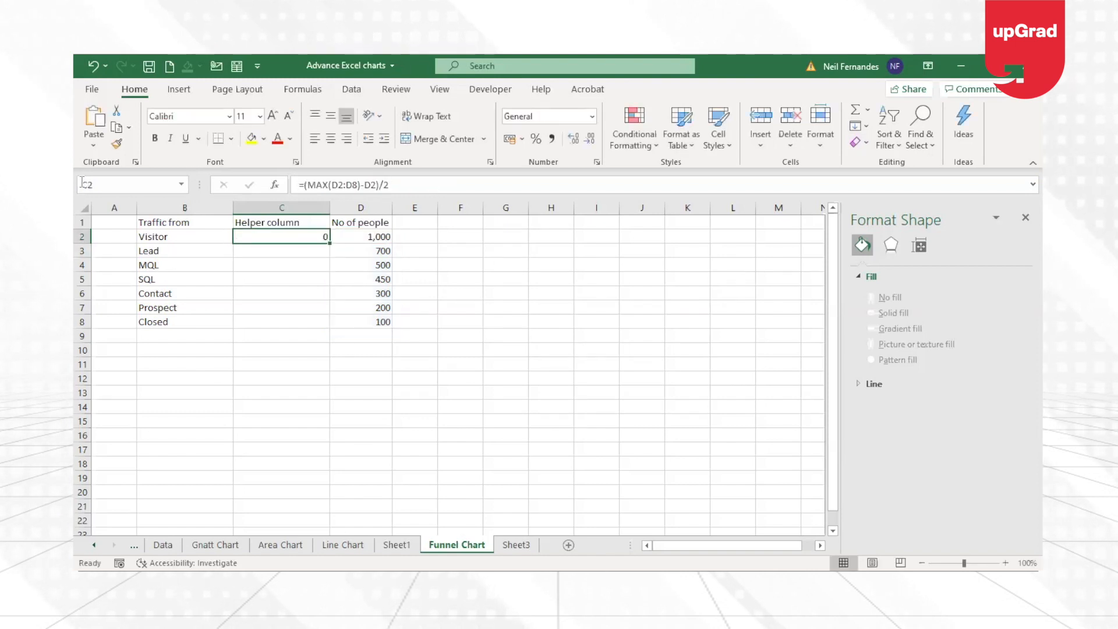
drag(378, 238, 379, 322)
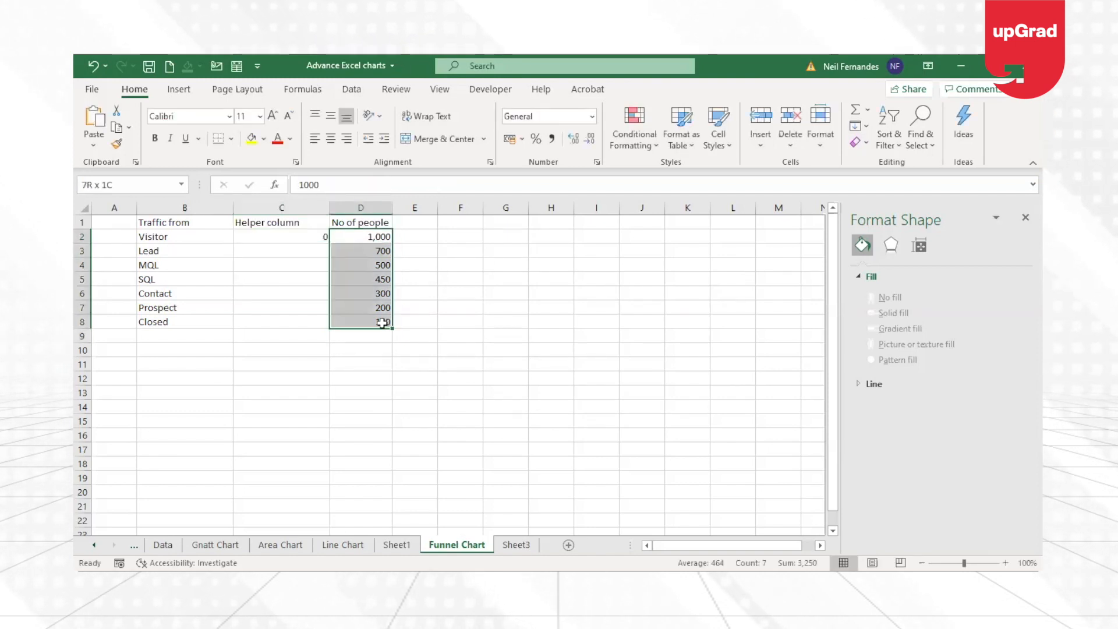
click(356, 242)
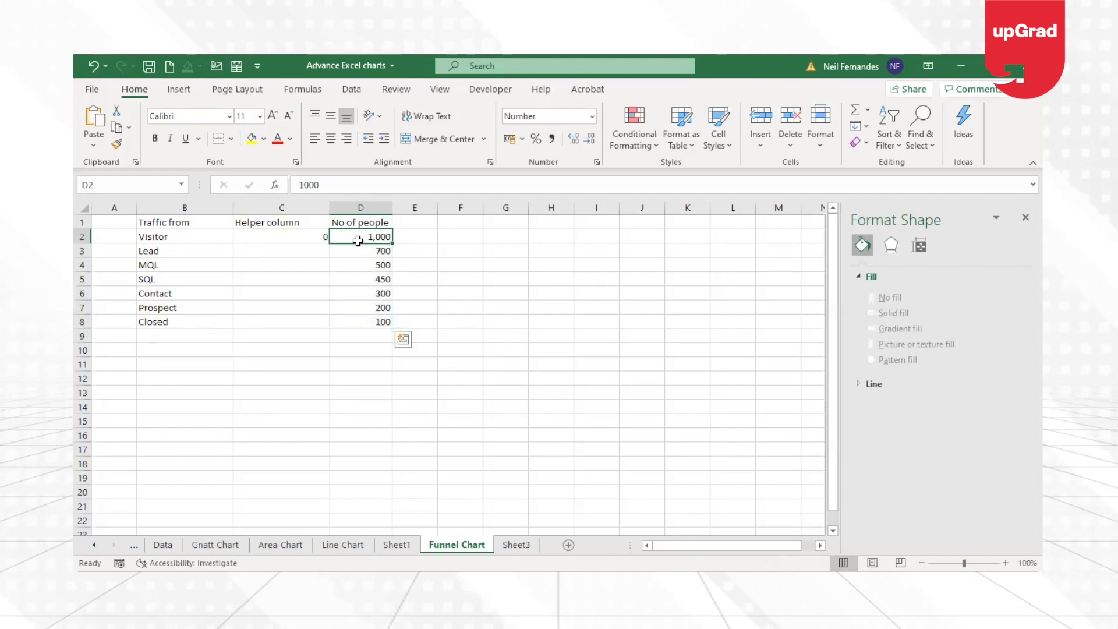
click(305, 238)
click(365, 238)
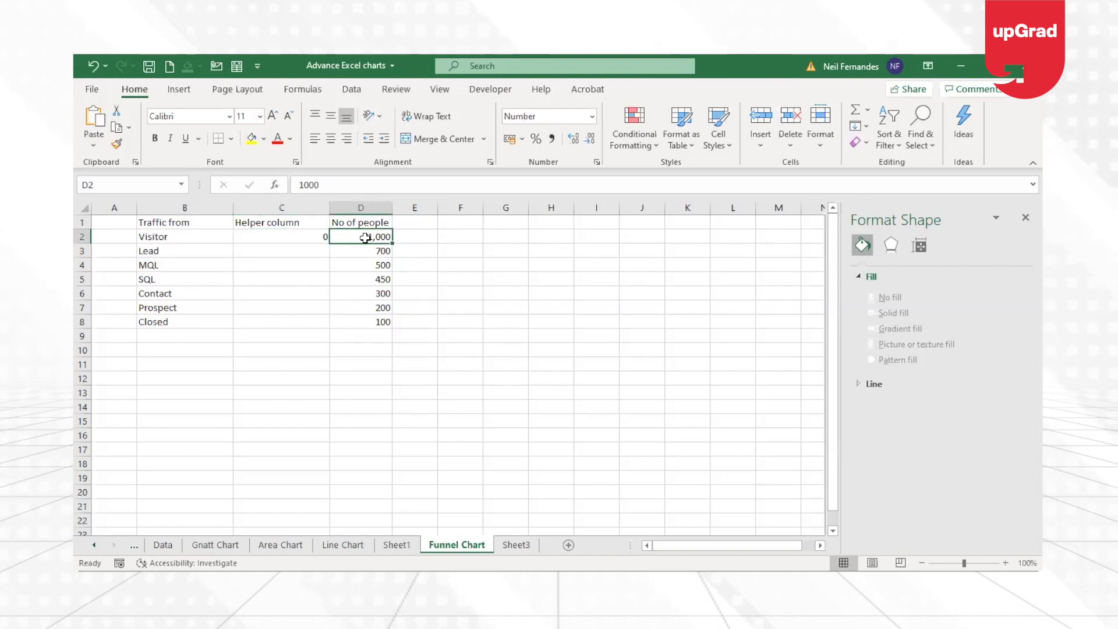
Try filling the C2 helper formula down to C8 with its relative range, and undo the fill.
click(318, 238)
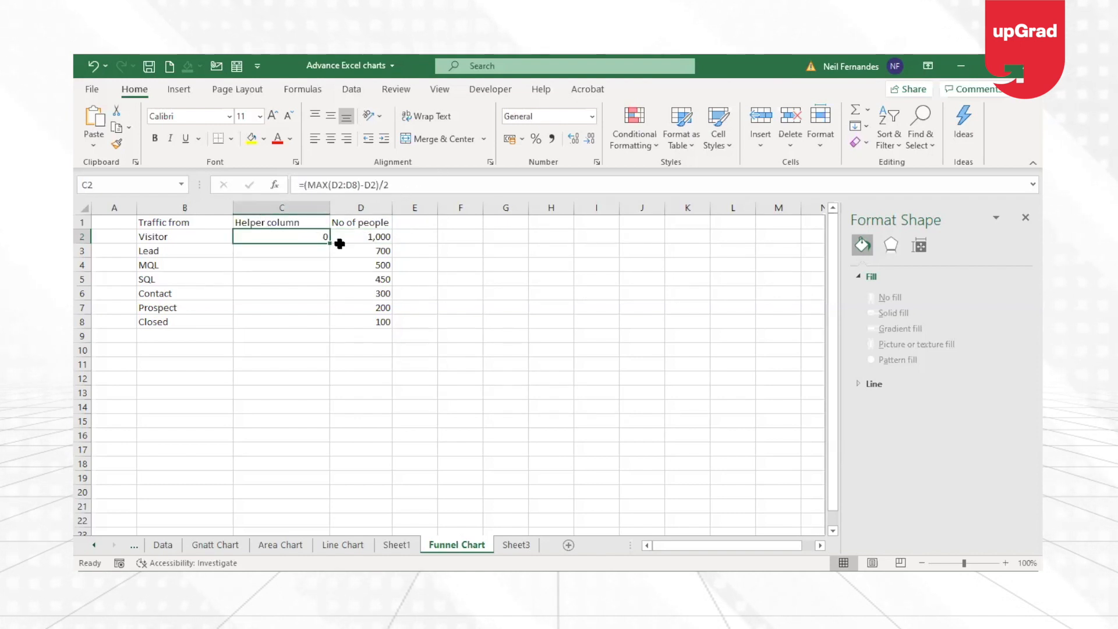
double_click(327, 244)
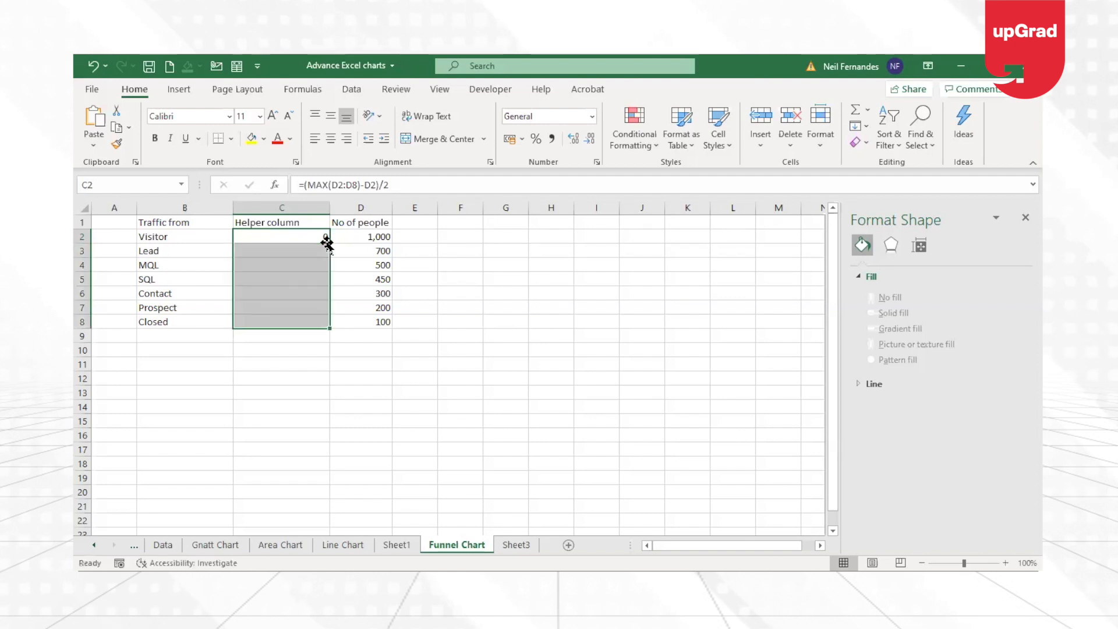
key(ctrl+z)
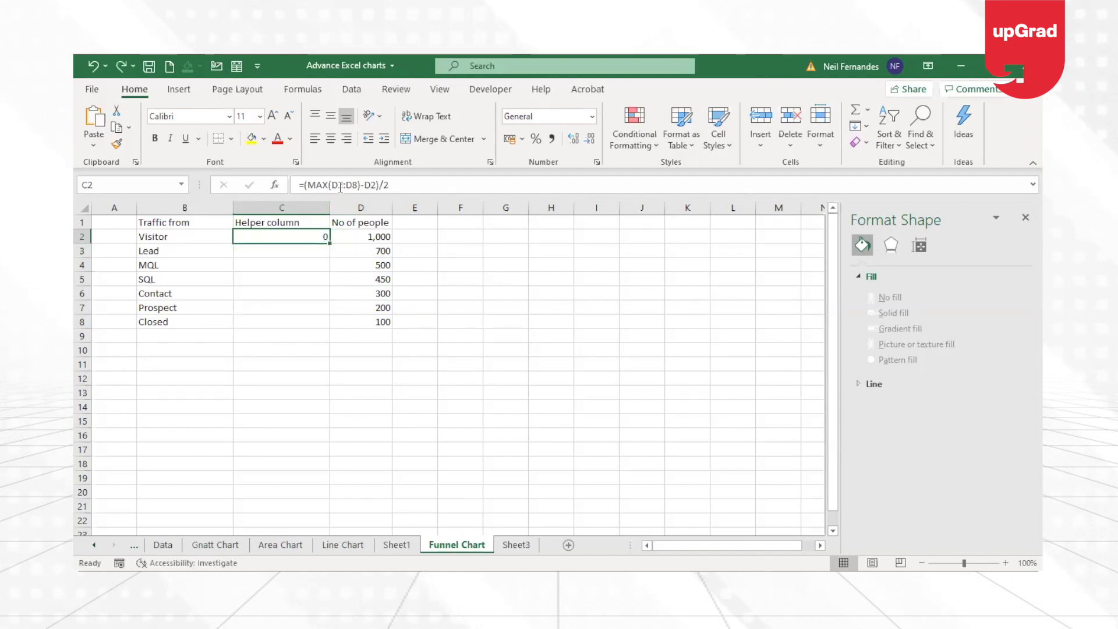
Make the MAX range in C2 absolute as $D$2:$D$8 and fill the formula down to C8.
click(340, 185)
key(F4)
click(361, 186)
key(F4)
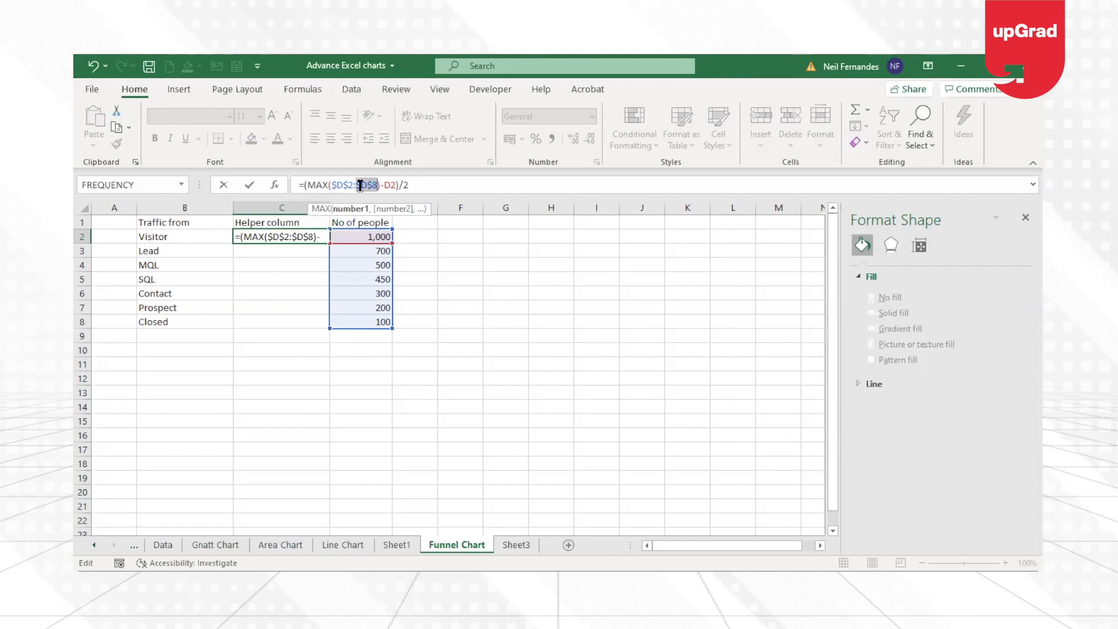
key(Return)
click(300, 237)
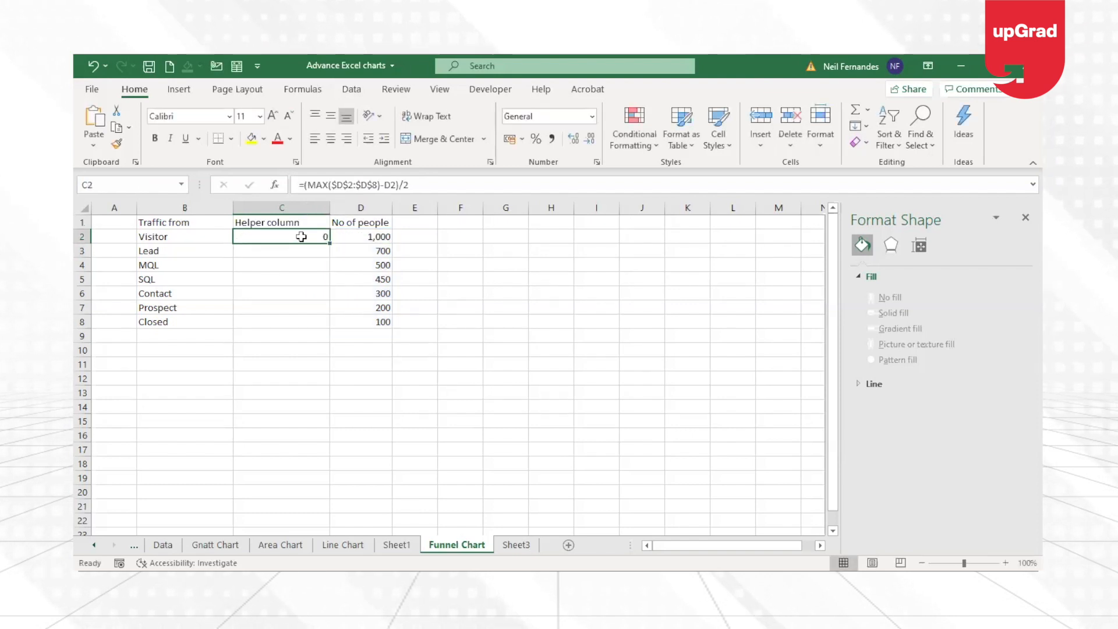
double_click(325, 243)
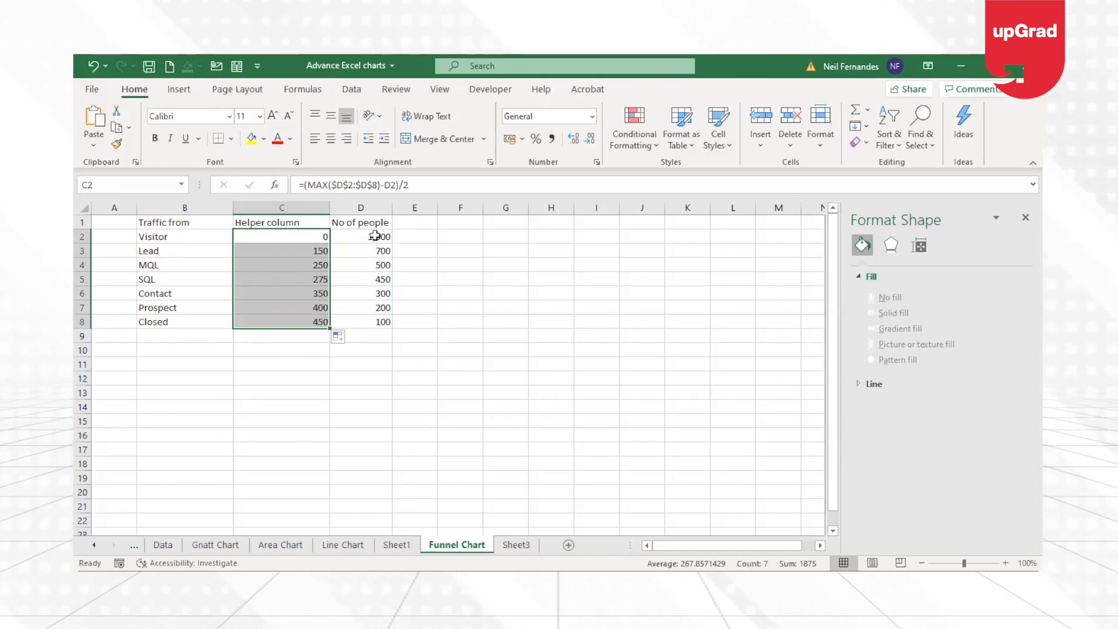
Check the filled helper formulas cell by cell down the Helper column.
click(293, 253)
key(Down)
key(Down)
key(Down)
key(Down)
key(Down)
key(Down)
key(Up)
key(Up)
key(Up)
key(Up)
key(Up)
key(Up)
key(Up)
key(Up)
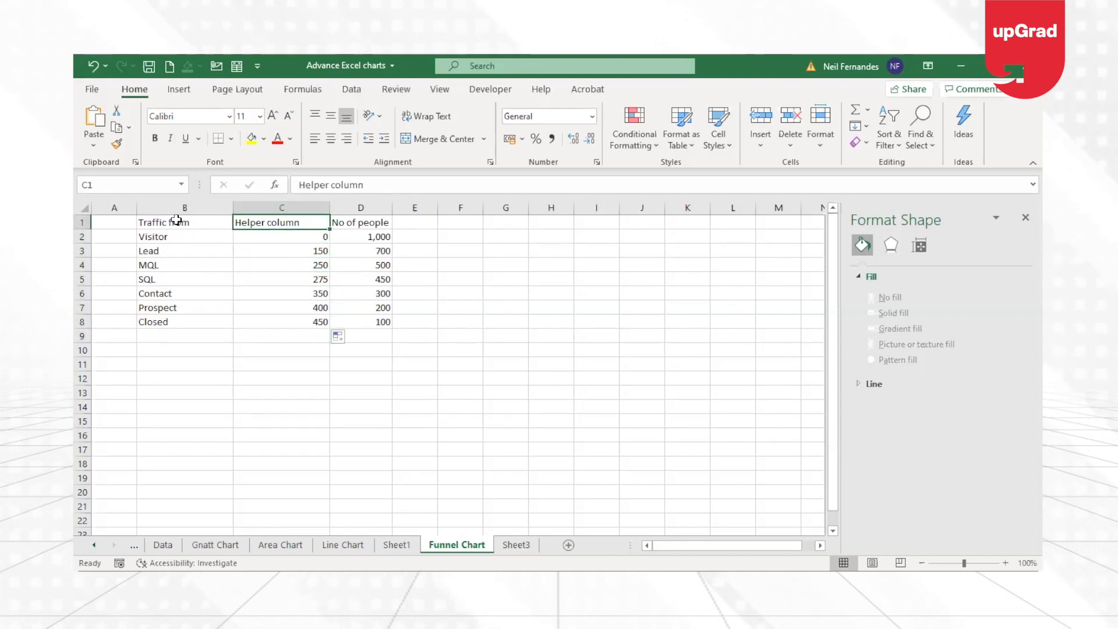
Insert a 2-D stacked bar chart of the traffic table, including the Helper column and No of people values.
drag(176, 221, 371, 323)
click(252, 277)
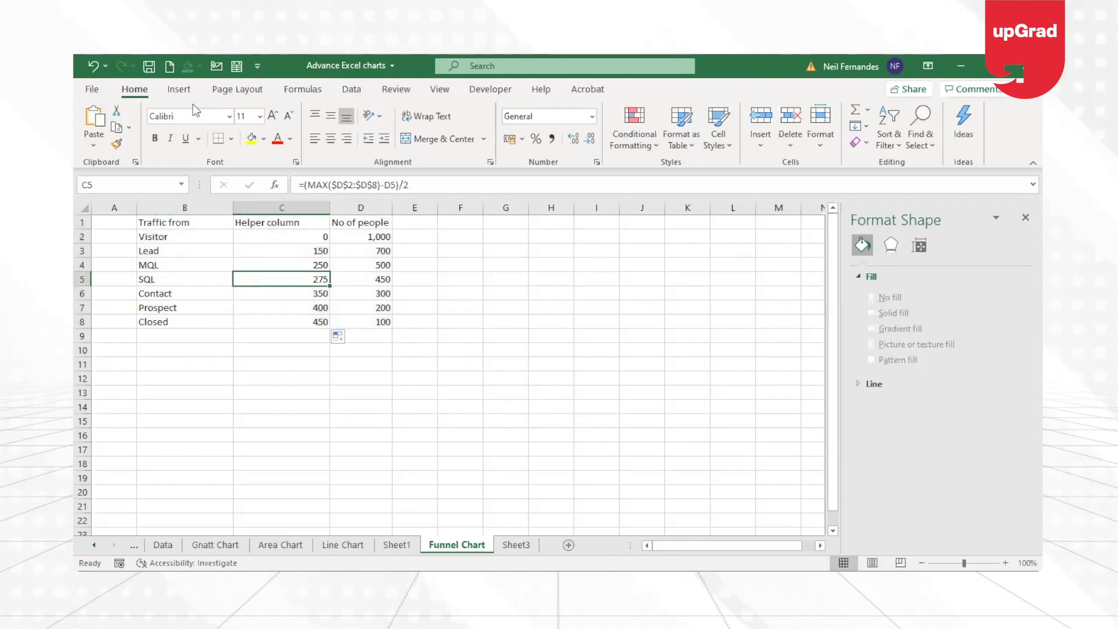
click(187, 88)
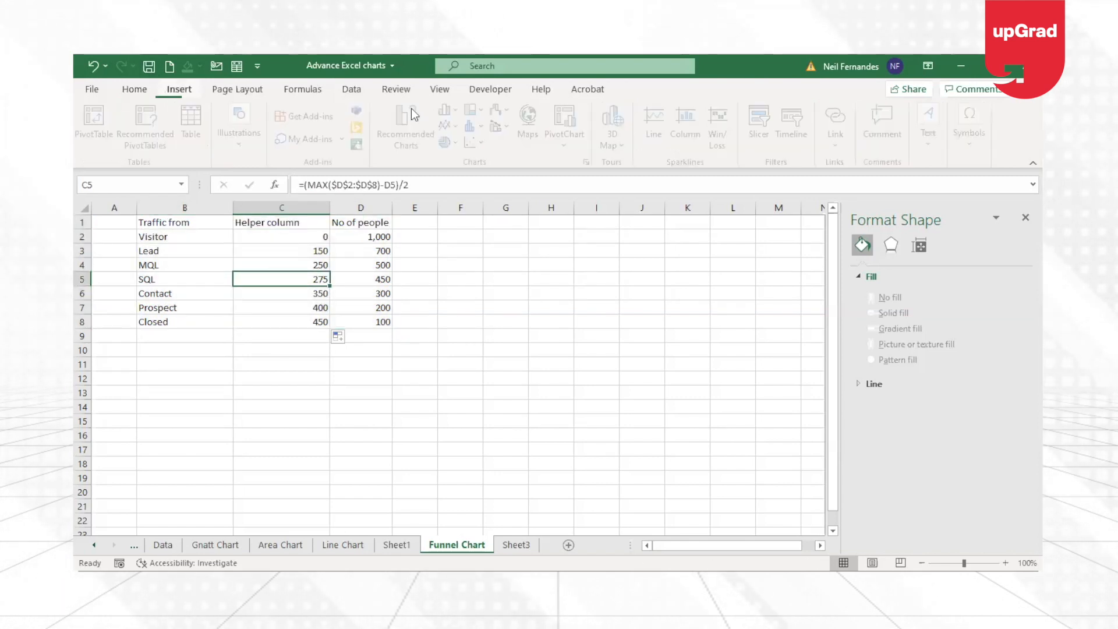
click(465, 110)
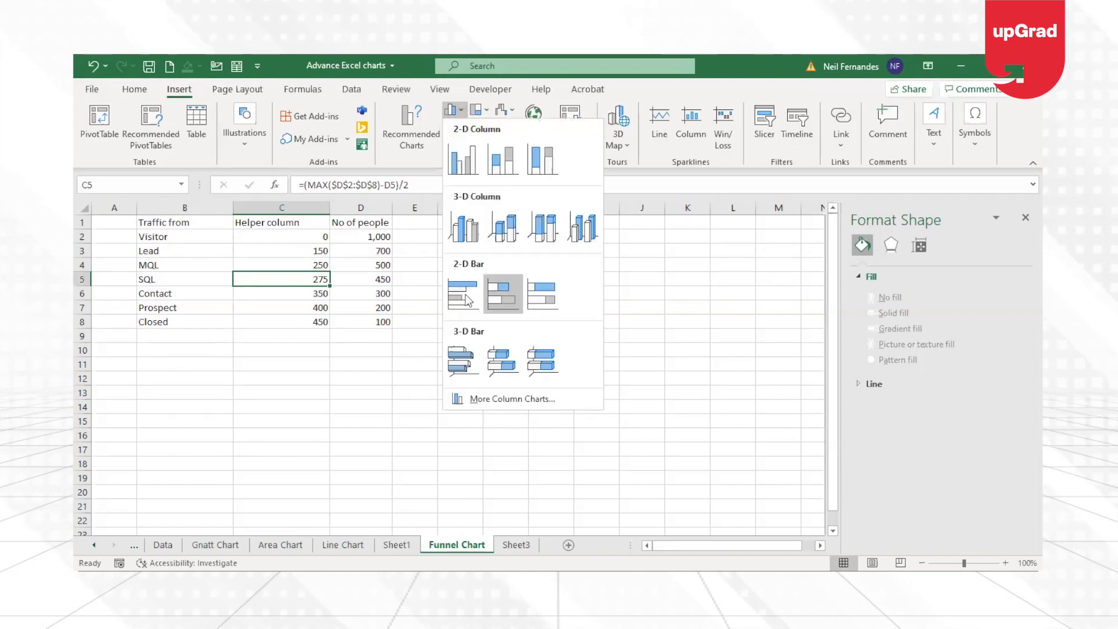
click(505, 303)
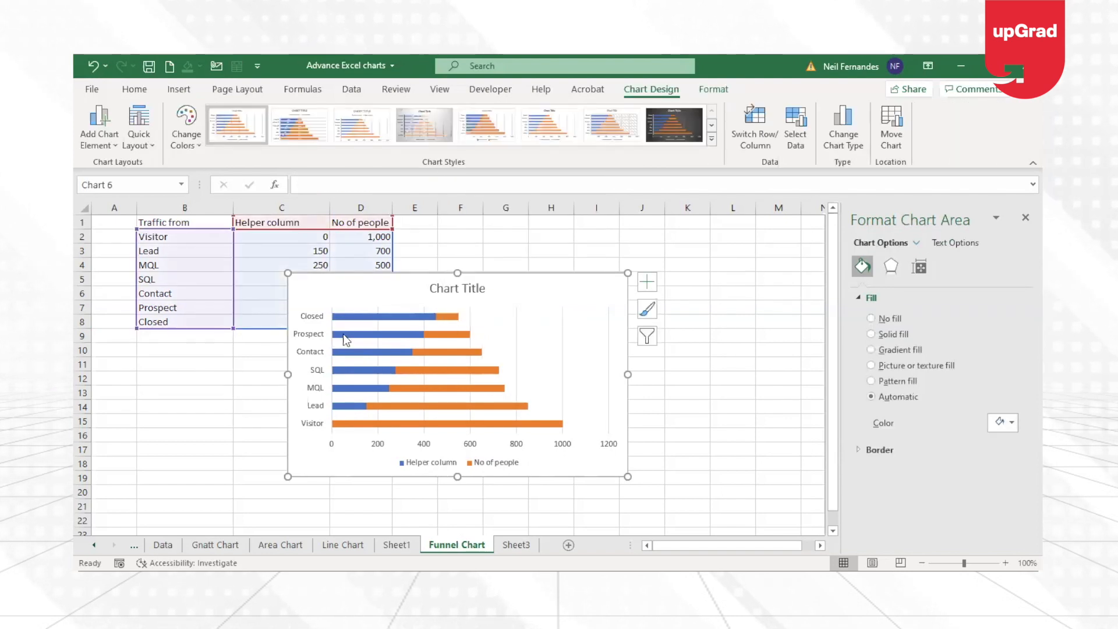
Set the Helper column series in the stacked bar chart to No fill.
click(383, 325)
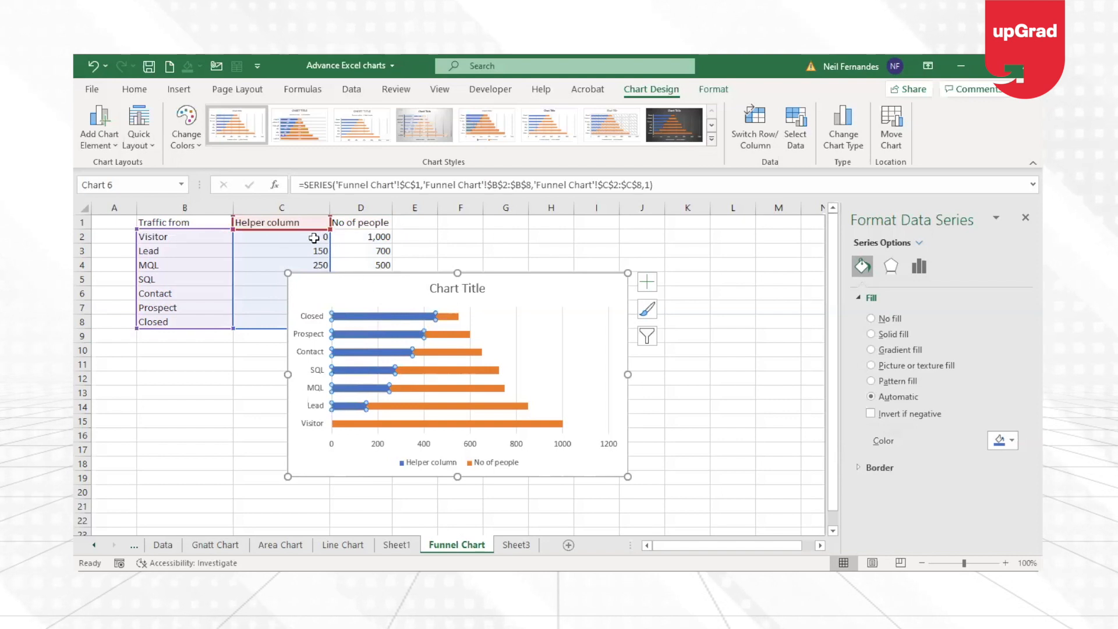
click(444, 316)
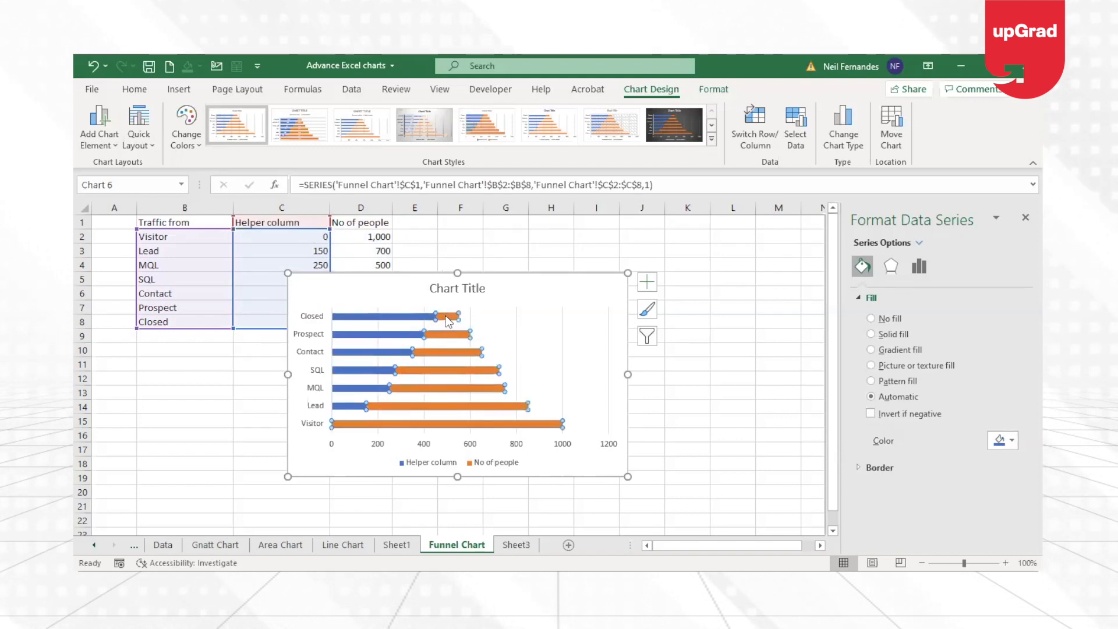
click(407, 320)
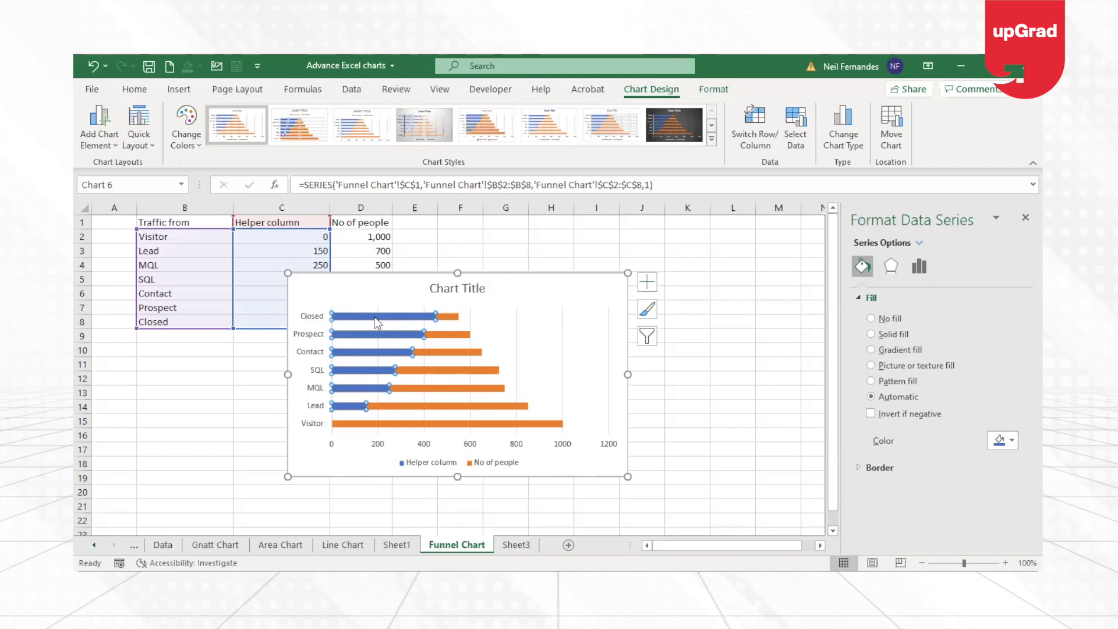
click(871, 319)
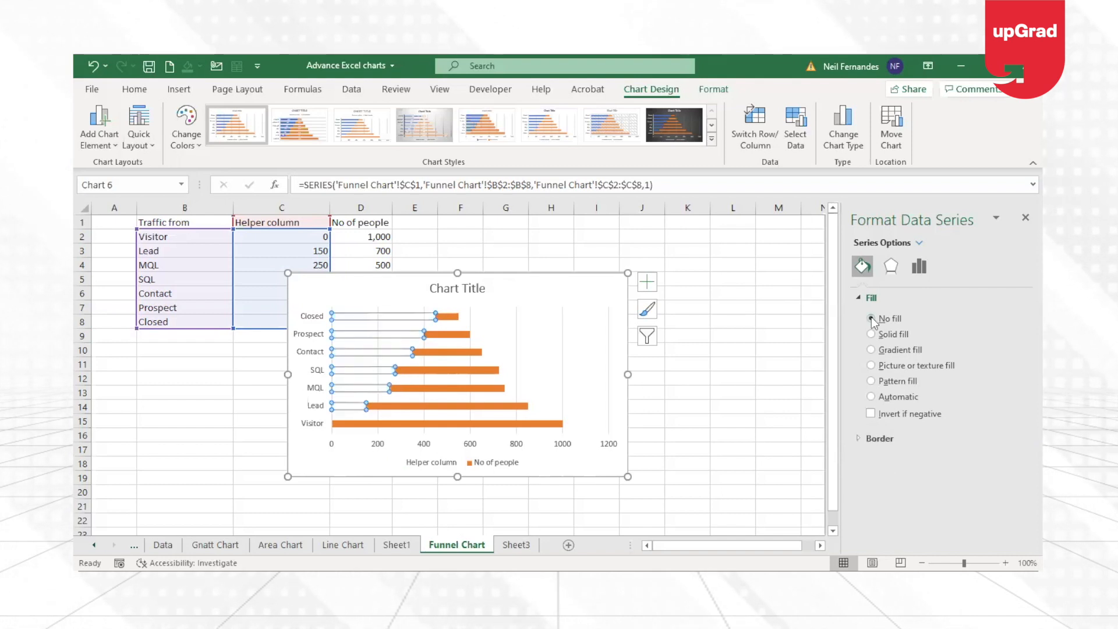
click(710, 393)
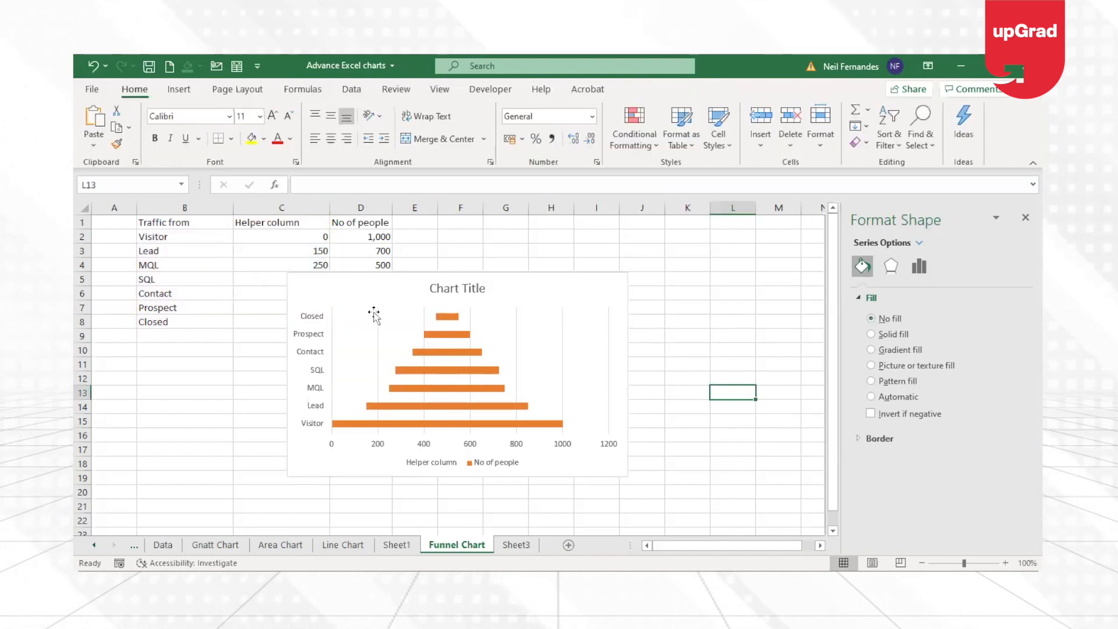
Remove the chart's major vertical gridlines and select the No of people bars.
click(561, 375)
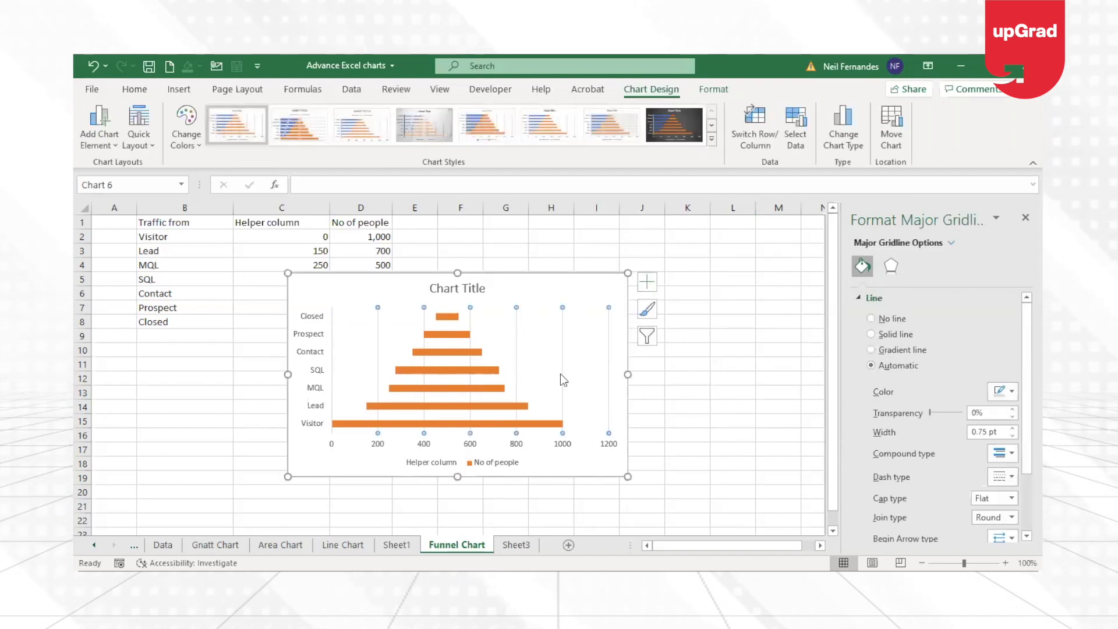
click(561, 375)
click(449, 317)
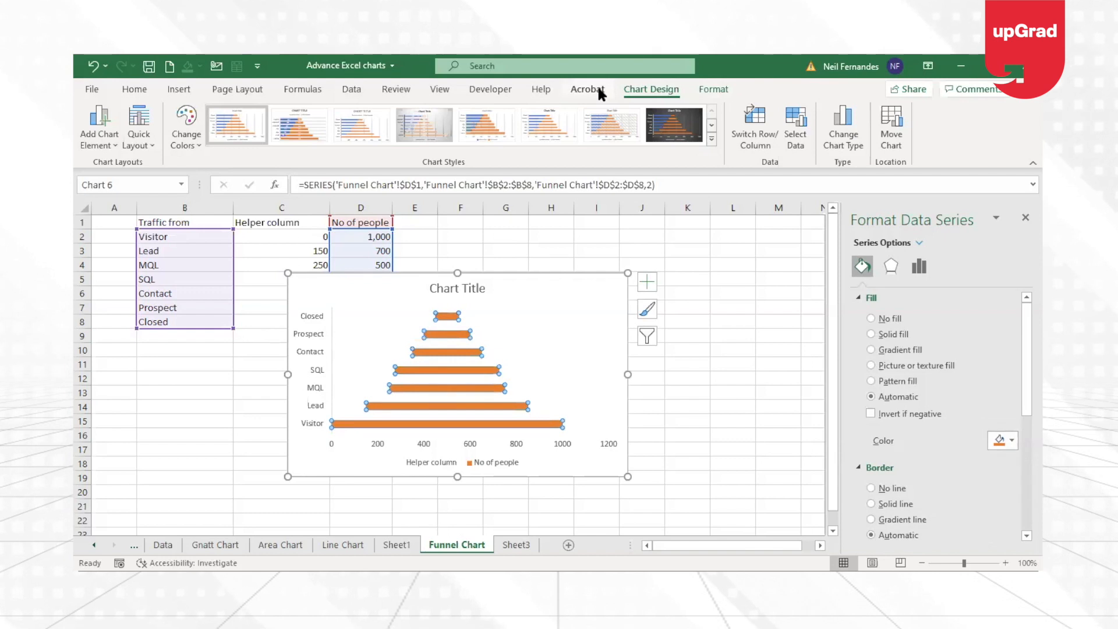
Put the funnel chart's vertical axis categories in reverse order so that Visitor comes first.
key(Escape)
key(Escape)
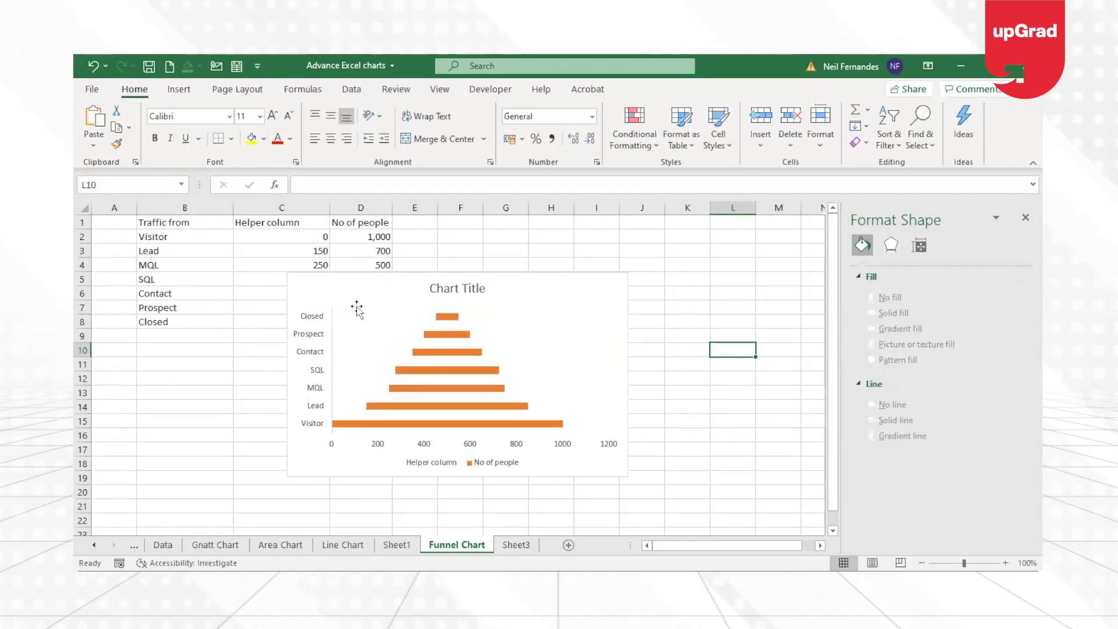
click(318, 324)
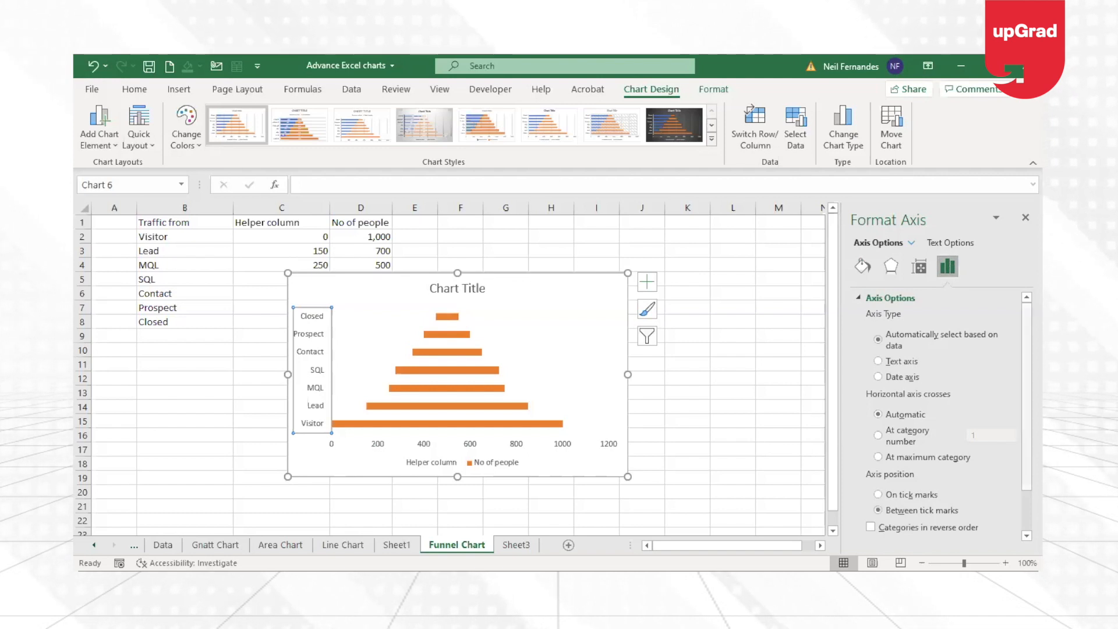
scroll(890, 421, down, 1)
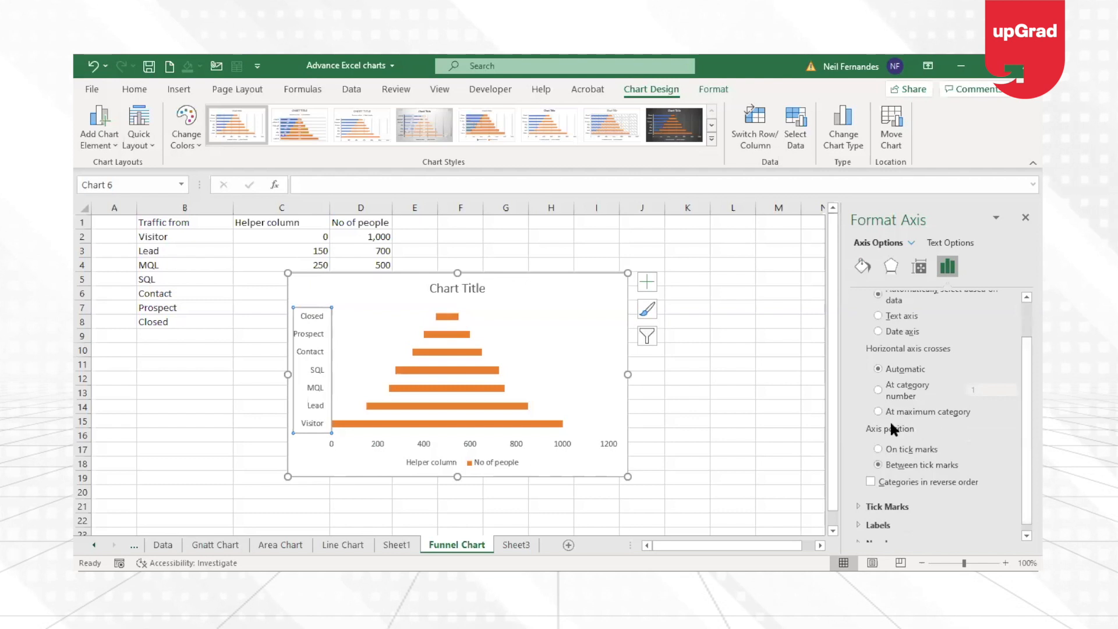
click(871, 482)
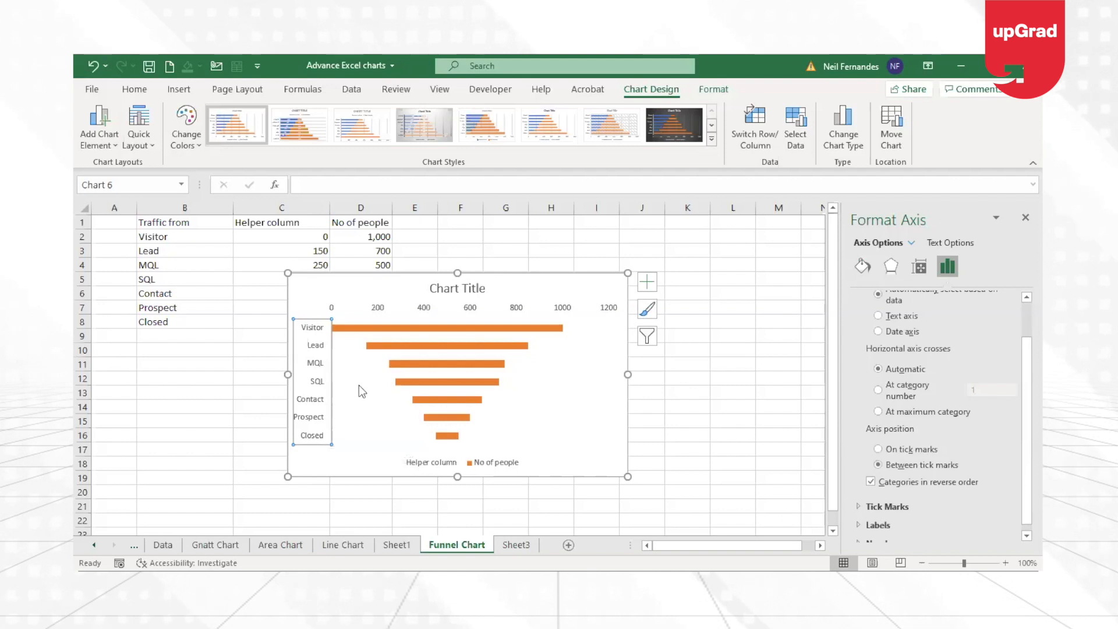
Close the gaps between the No of people bars by setting their gap width to 0%.
mouse_move(359, 386)
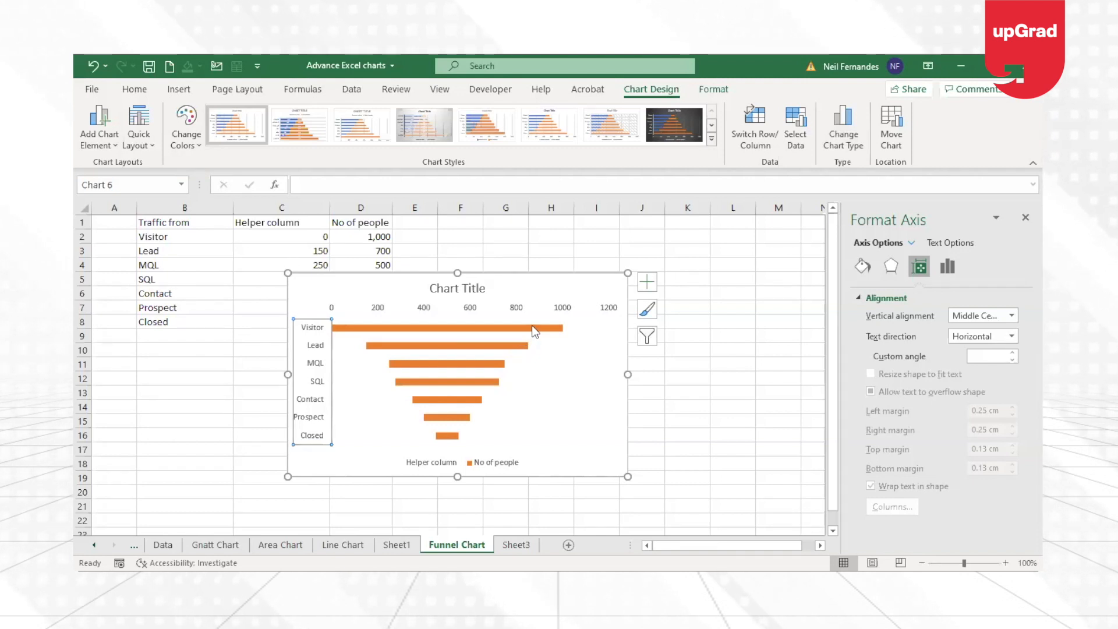
mouse_move(532, 326)
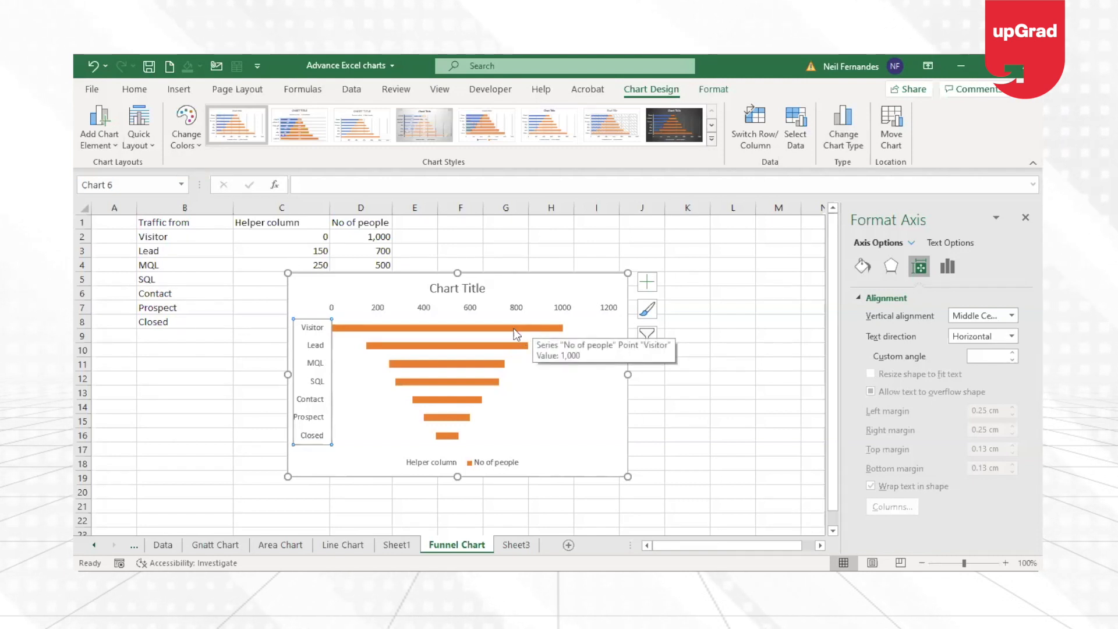
click(514, 328)
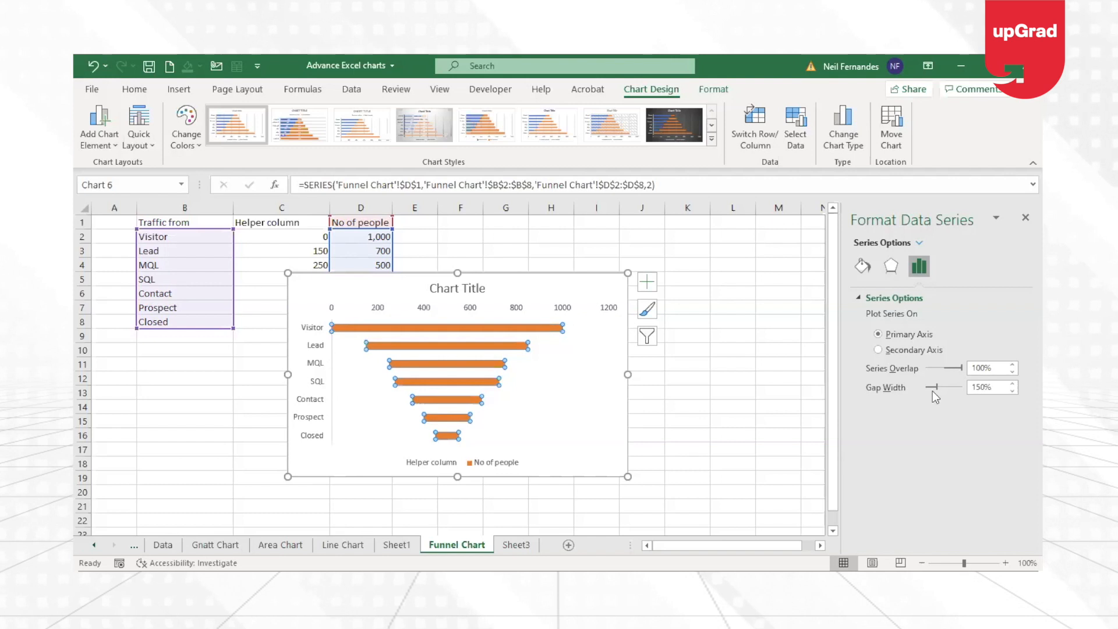
drag(936, 387, 927, 387)
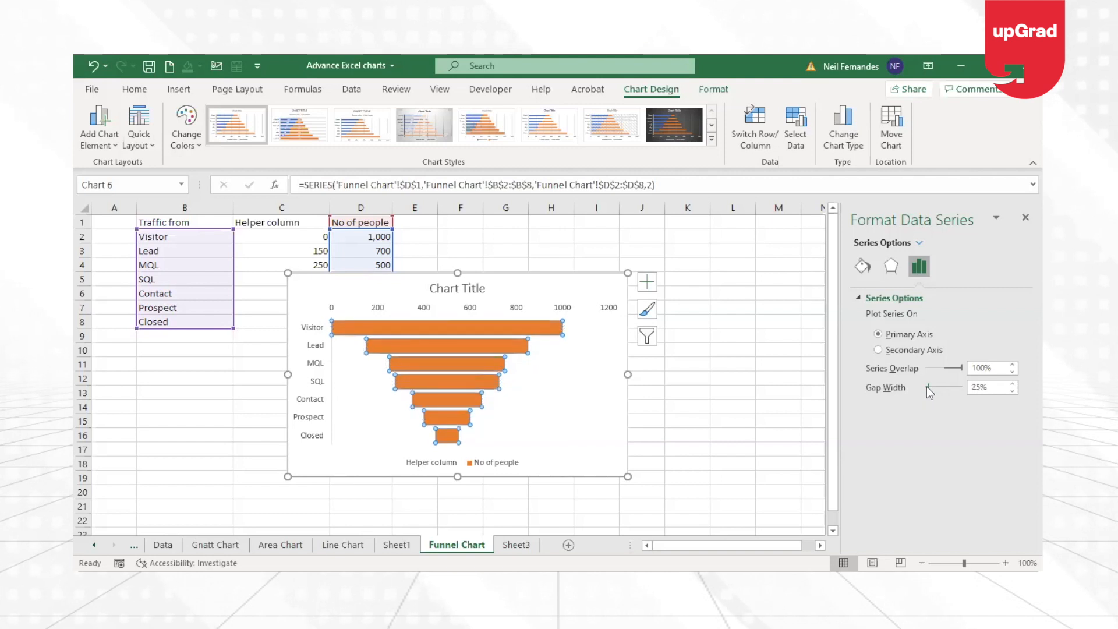
drag(928, 387, 927, 388)
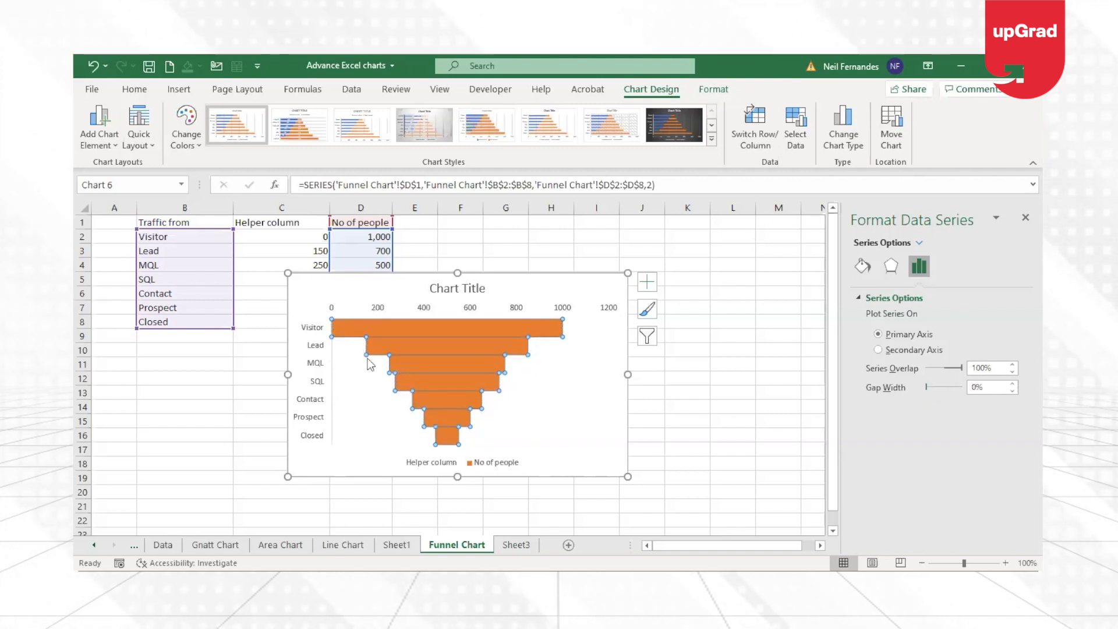
click(656, 461)
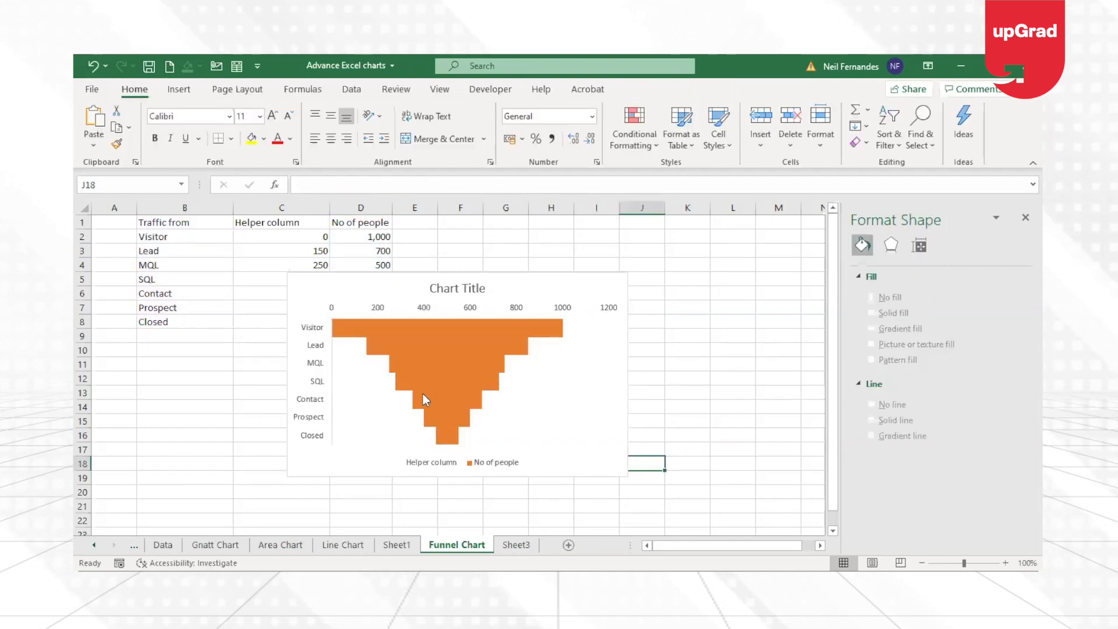
Set the gap width of the No of people series to 5%.
click(527, 322)
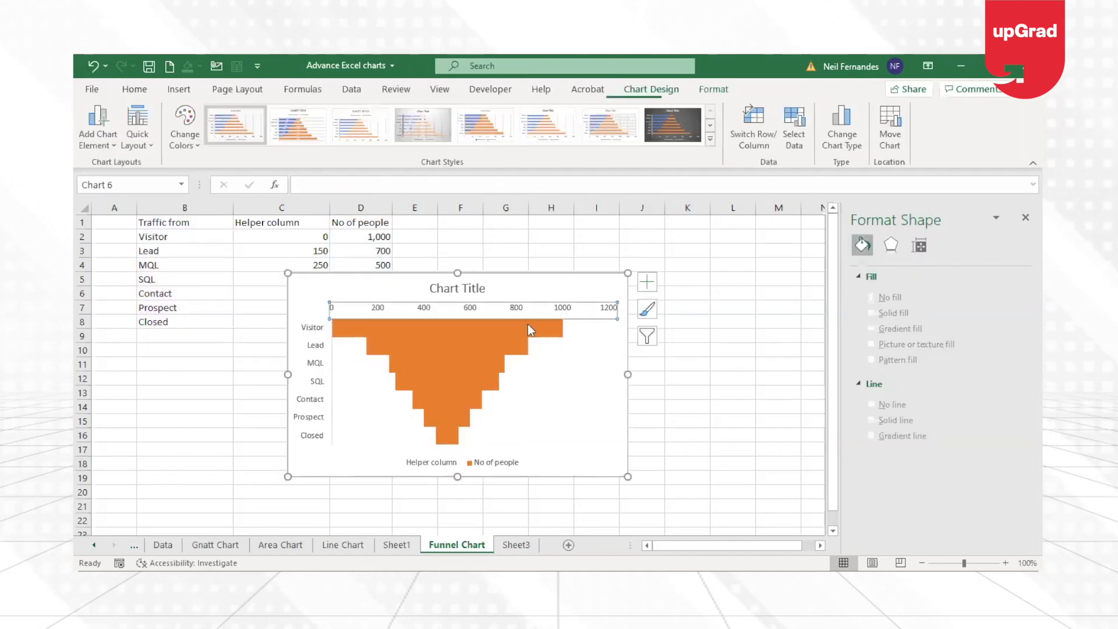
click(528, 324)
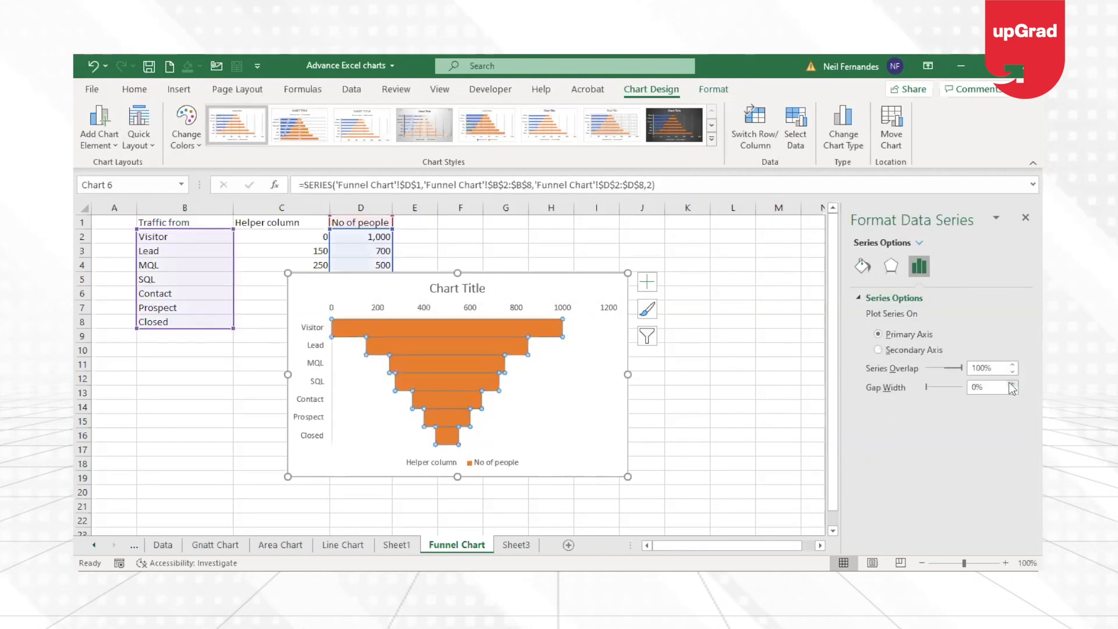
click(1011, 384)
click(1012, 385)
click(1011, 385)
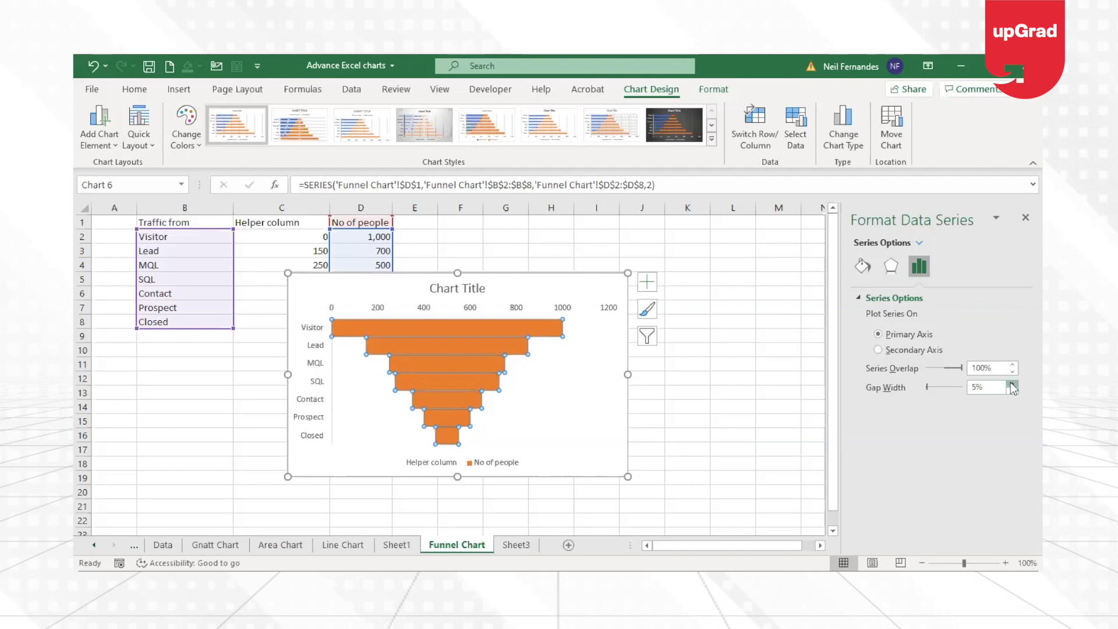
click(758, 441)
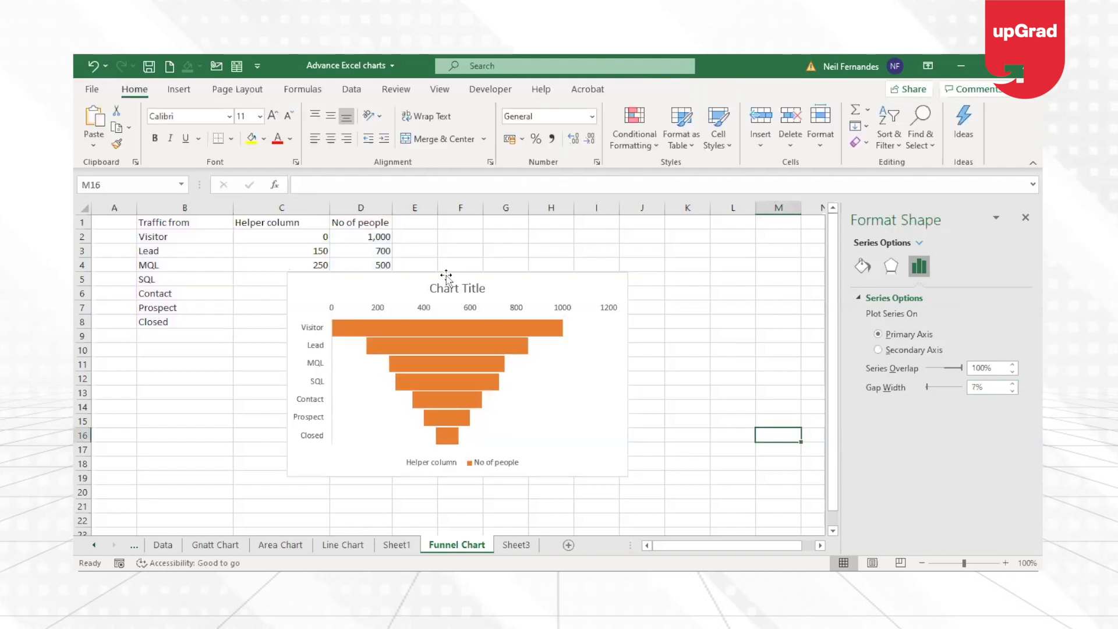
Delete the horizontal value axis above the bars from the funnel chart.
click(423, 310)
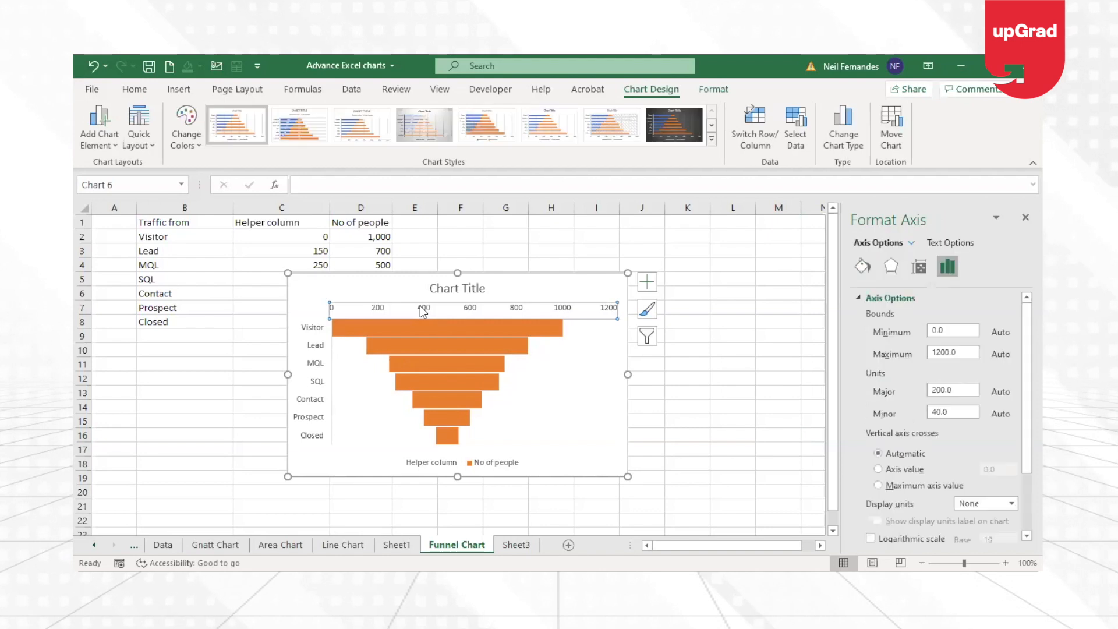
key(Delete)
Add data labels to the chart and delete the labels of the hidden Helper column series.
click(648, 283)
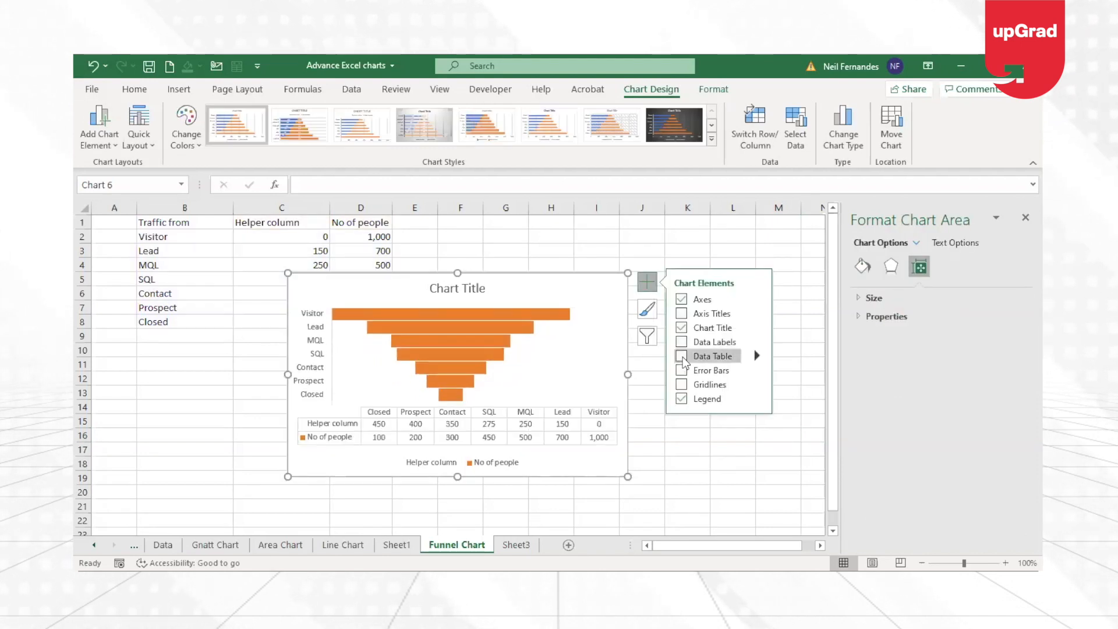
click(682, 343)
click(364, 357)
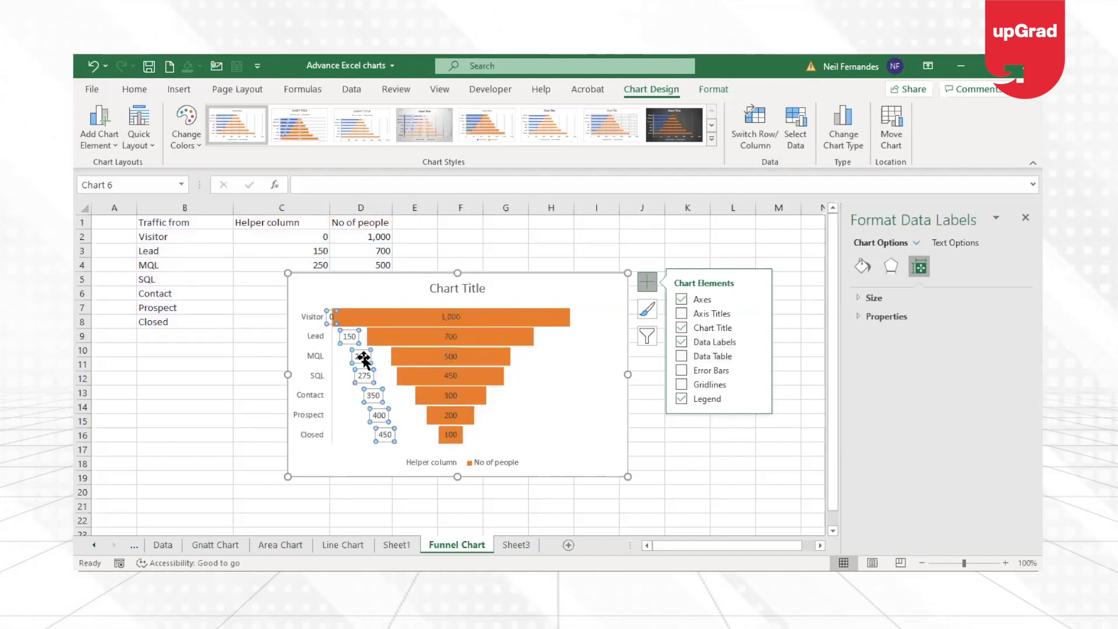
key(Delete)
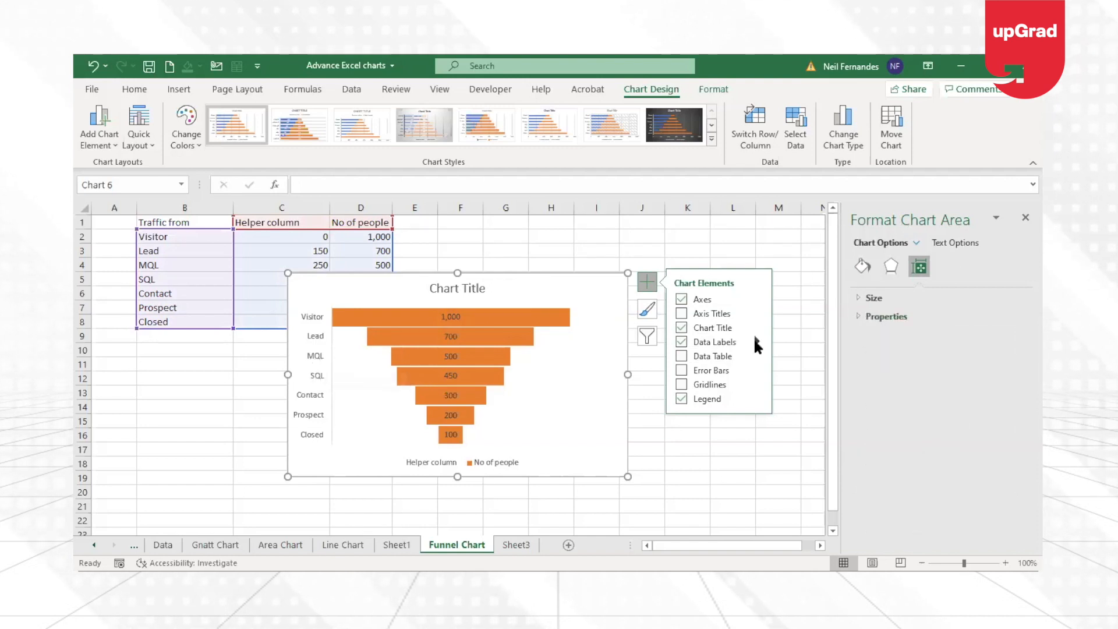
Include the category name alongside the value in the data labels of the No of people bars.
mouse_move(756, 339)
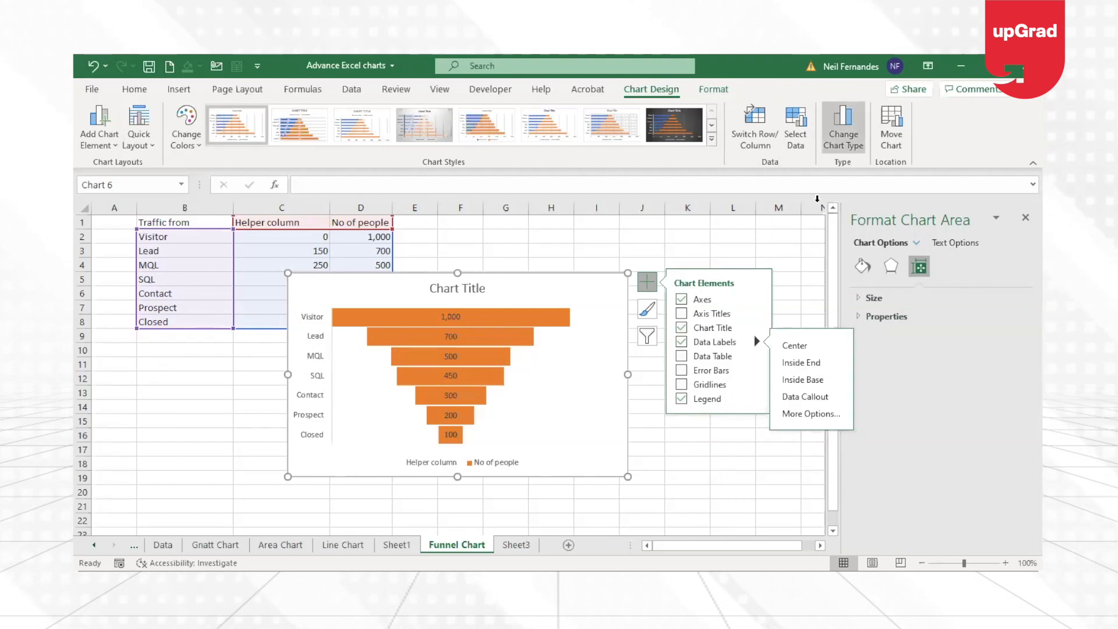
click(828, 415)
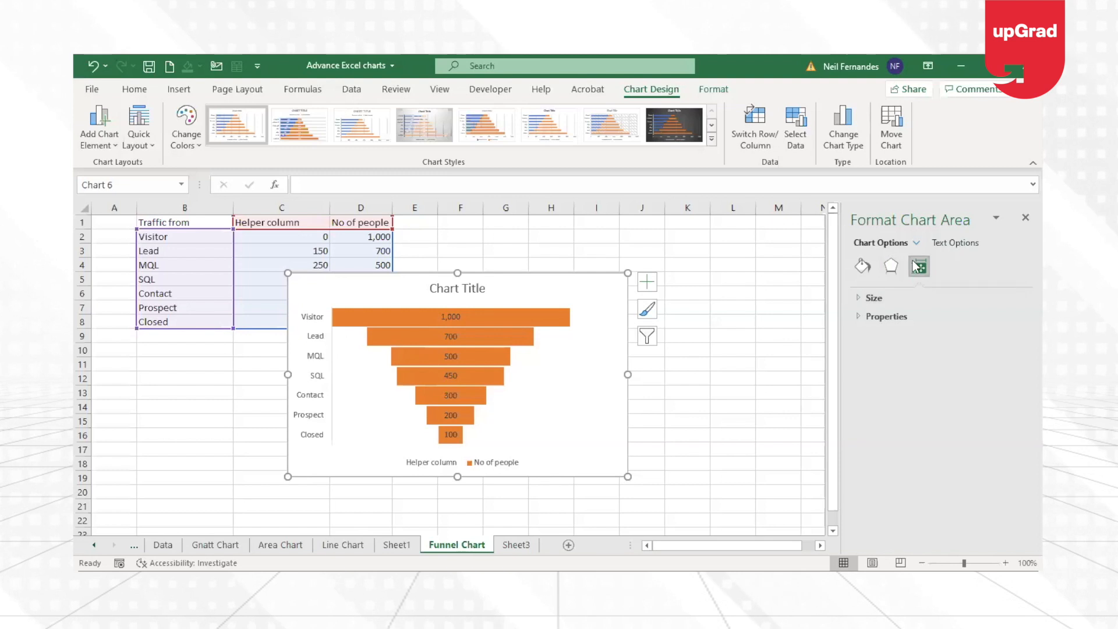
click(452, 316)
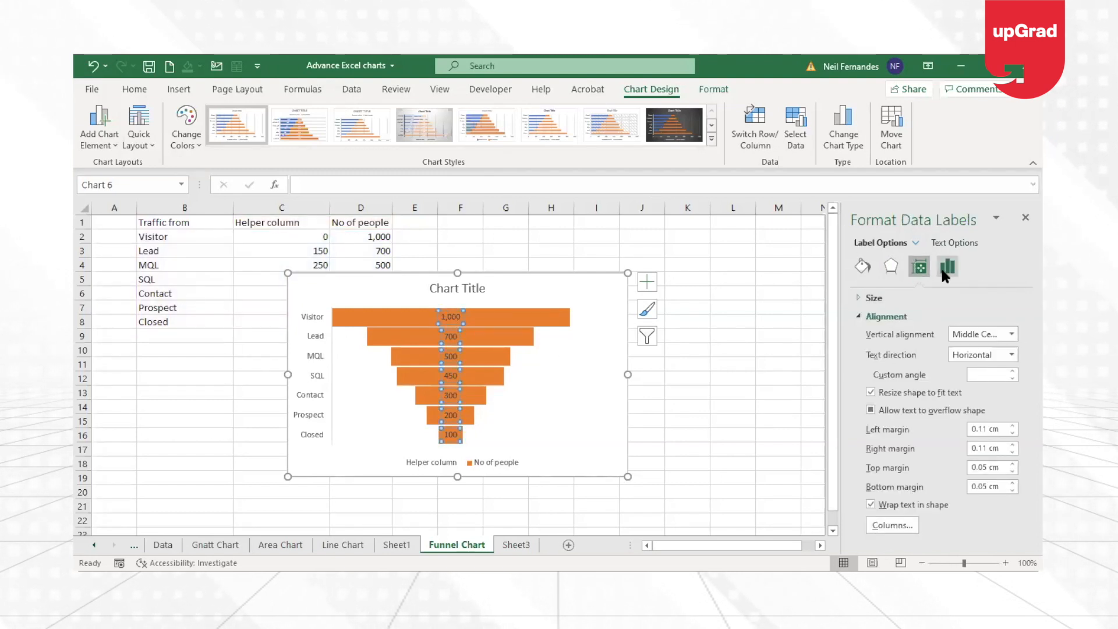
click(943, 269)
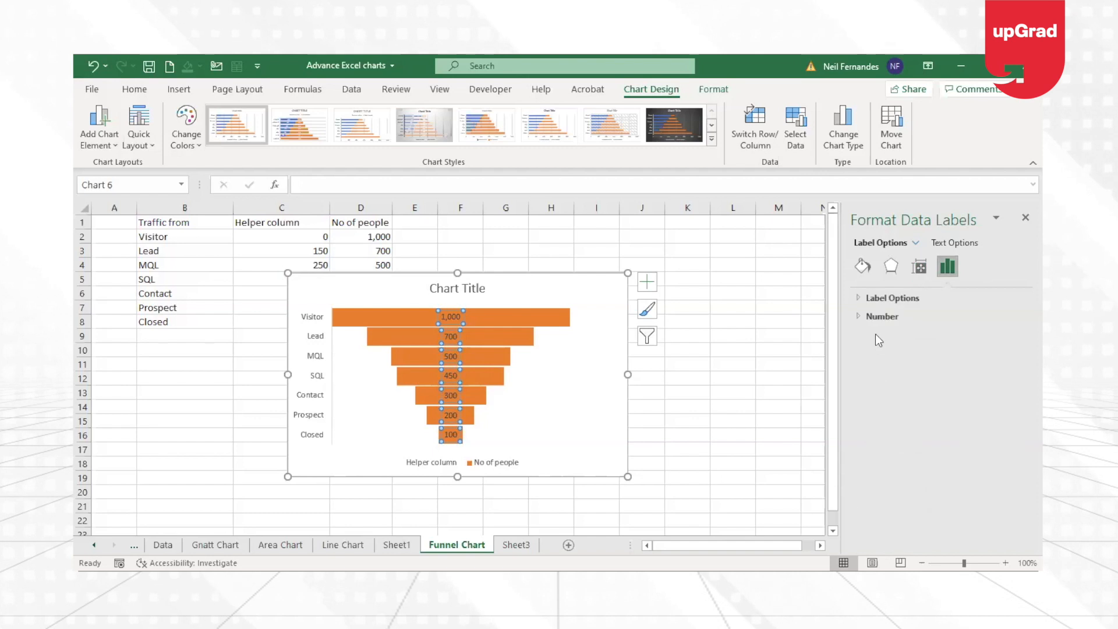
click(857, 298)
click(877, 366)
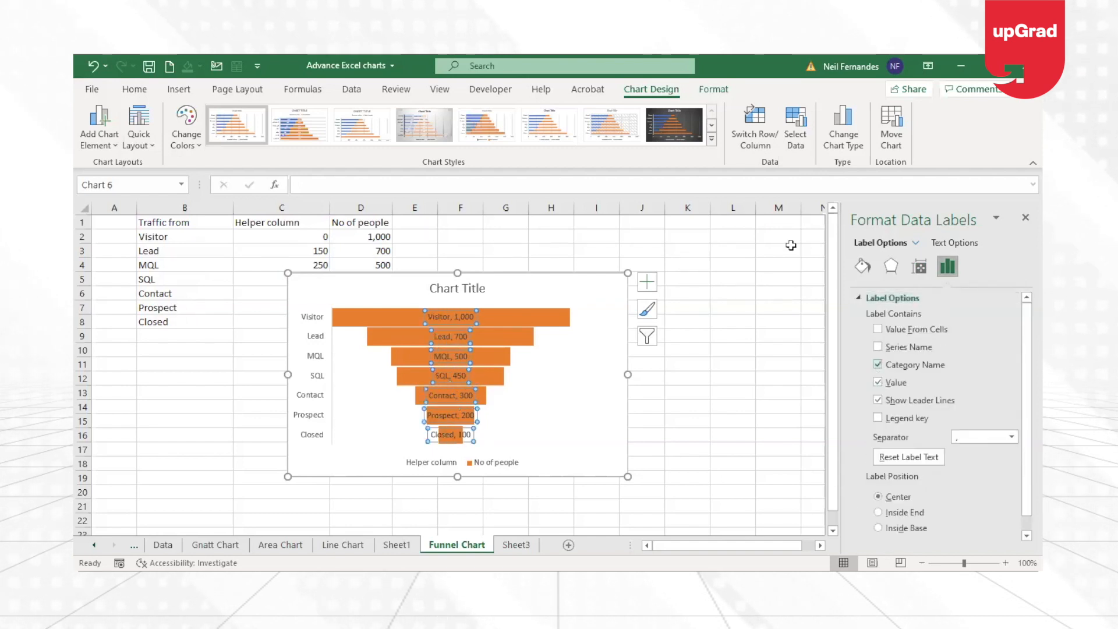
click(553, 385)
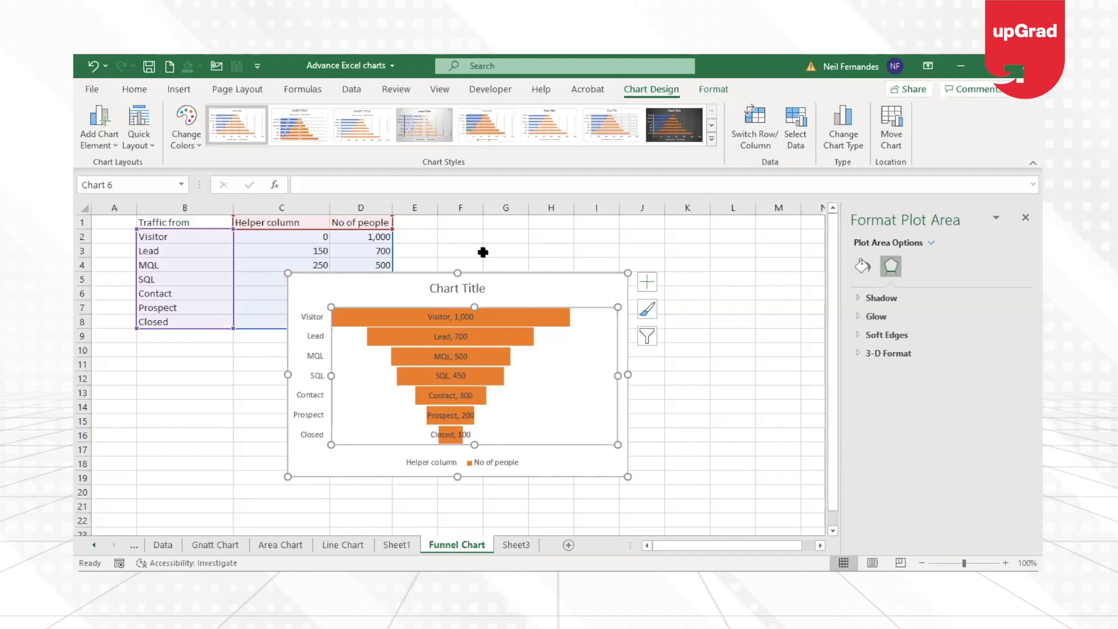
click(543, 288)
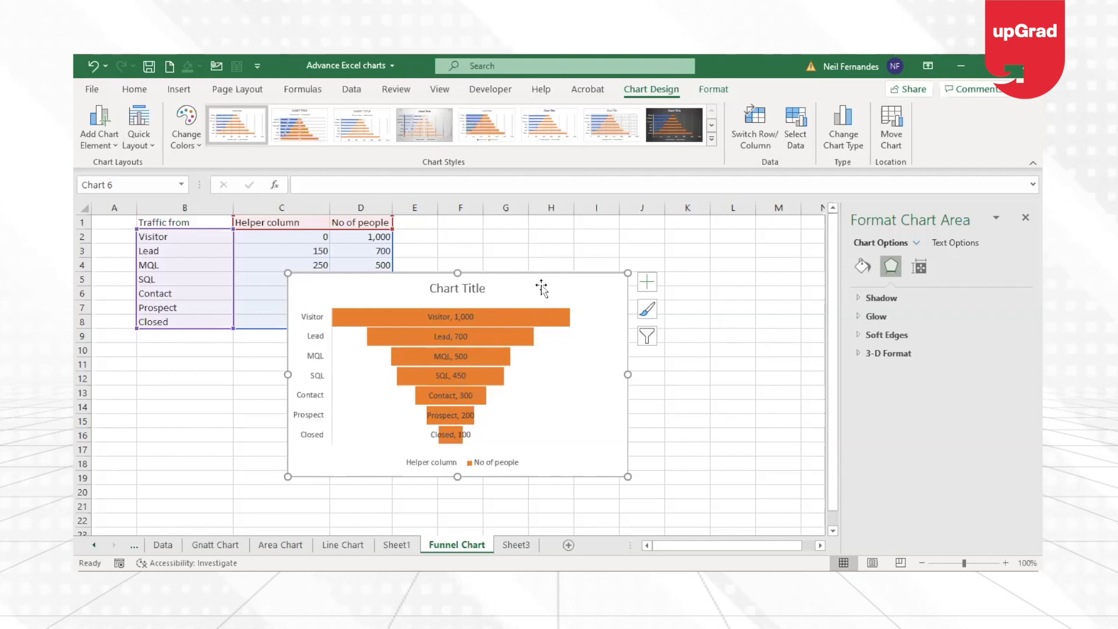
click(542, 319)
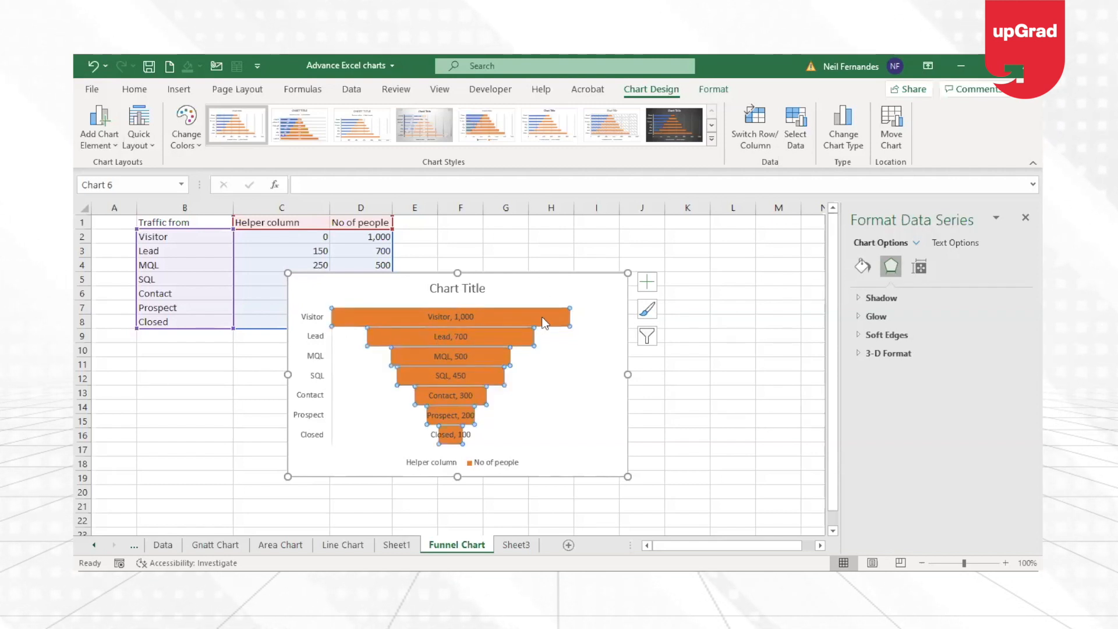
click(178, 90)
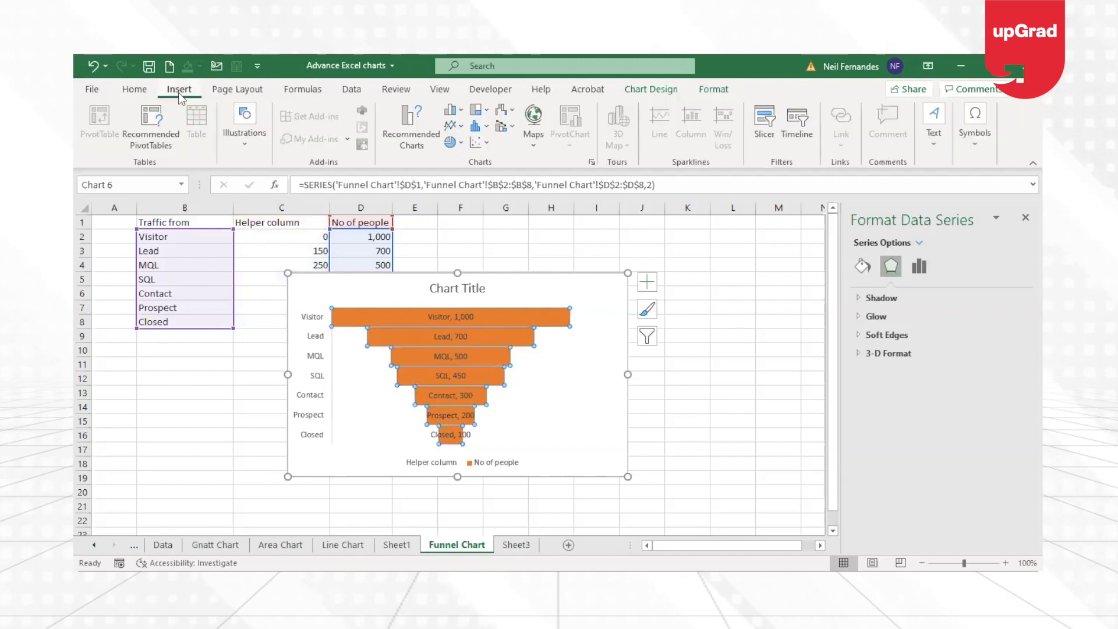
click(239, 144)
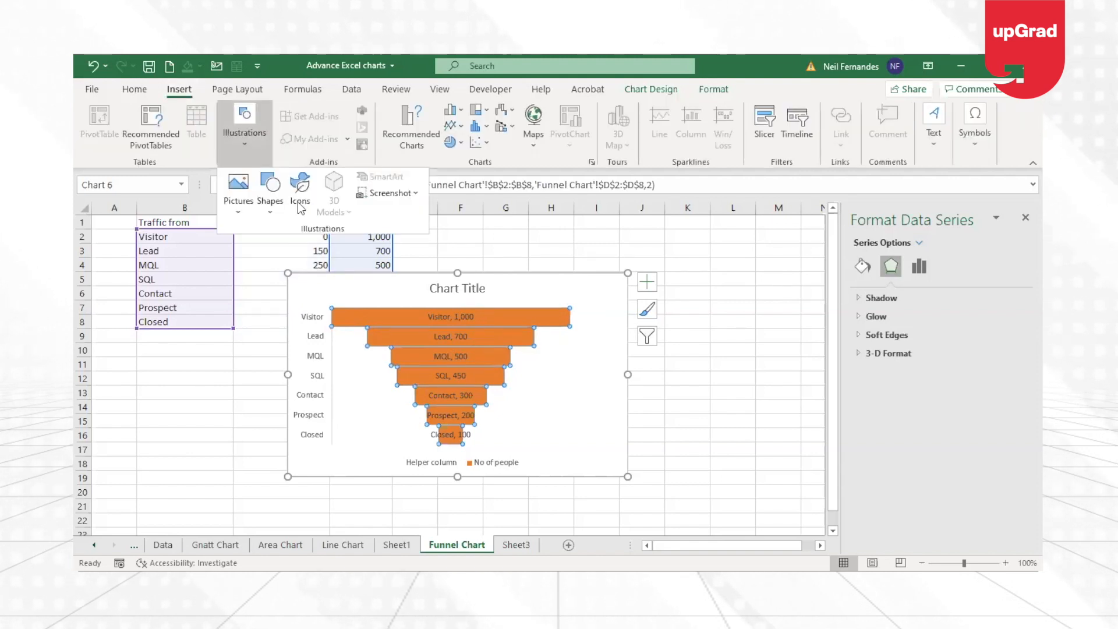
click(271, 206)
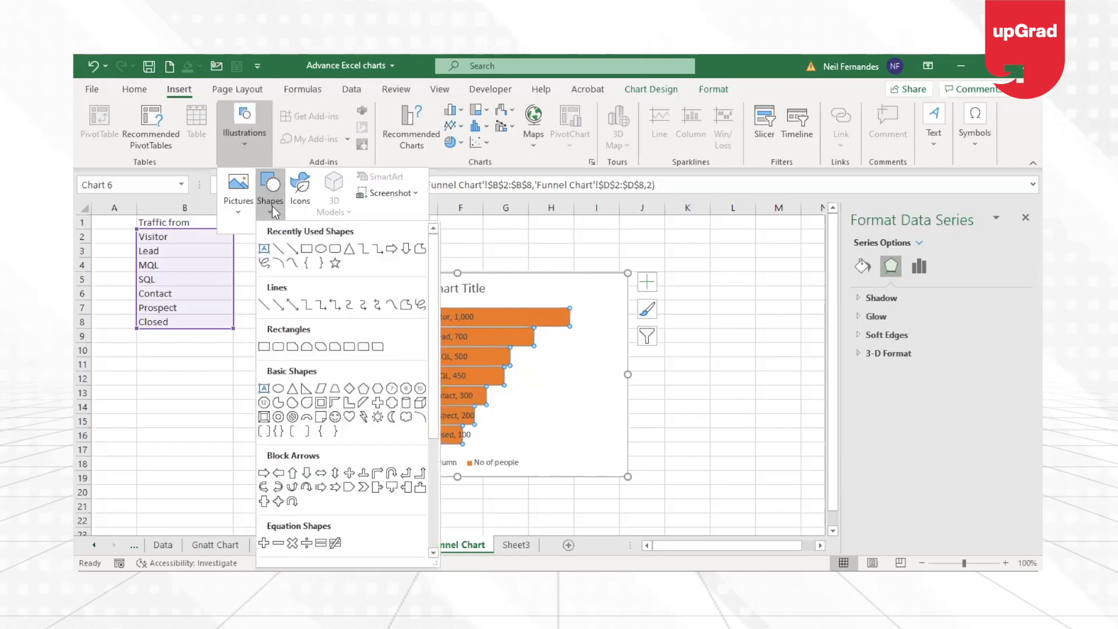
click(739, 375)
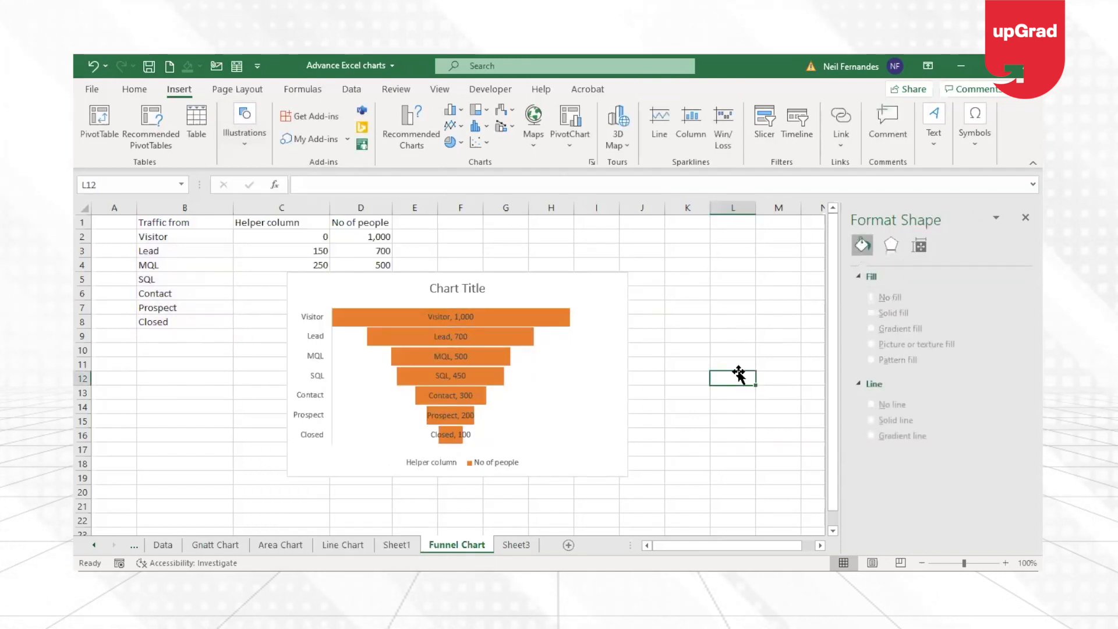